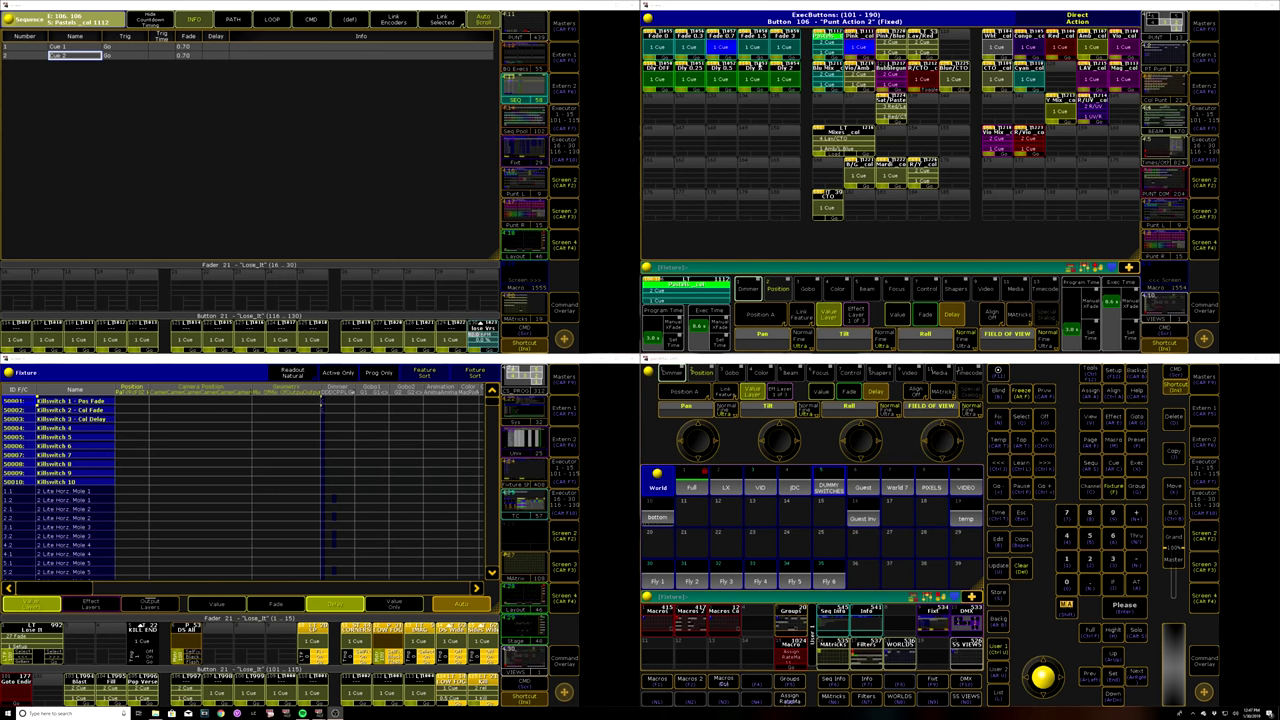
Step: Open the Fade 1.5 executor's cue list, examine the command stored in Cue 1, and close the list
click(758, 44)
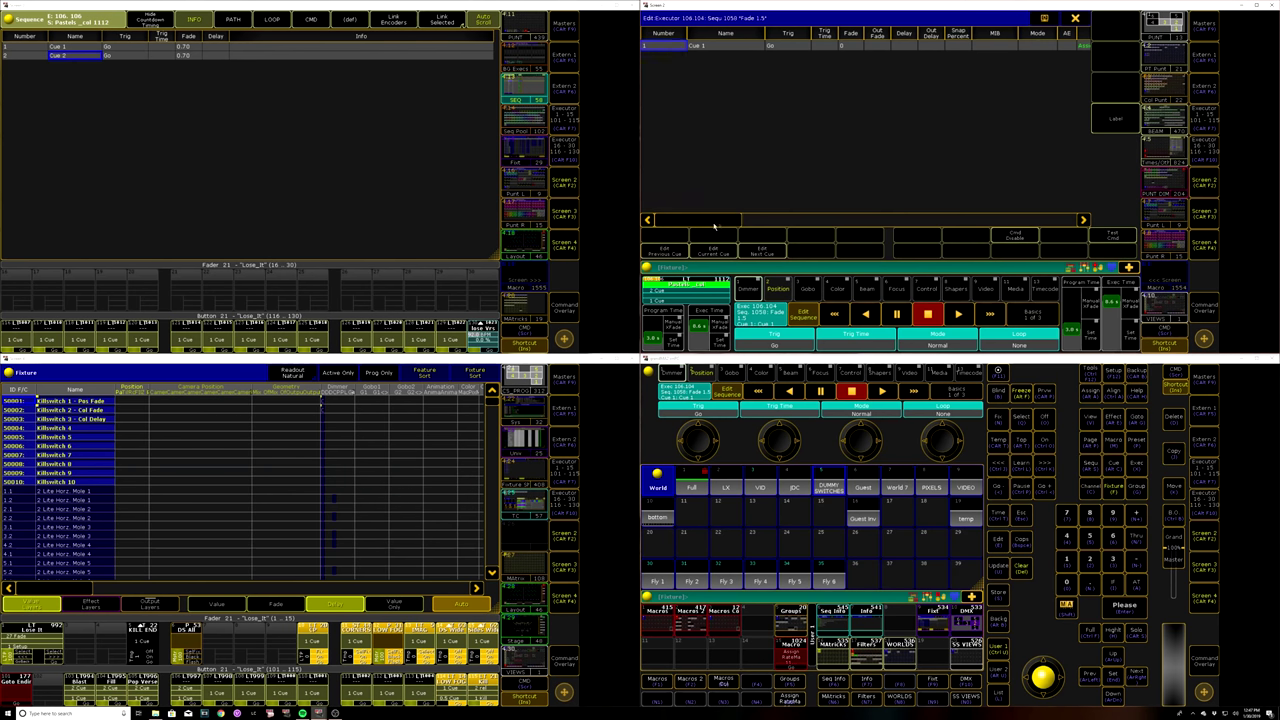
drag(713, 222, 794, 216)
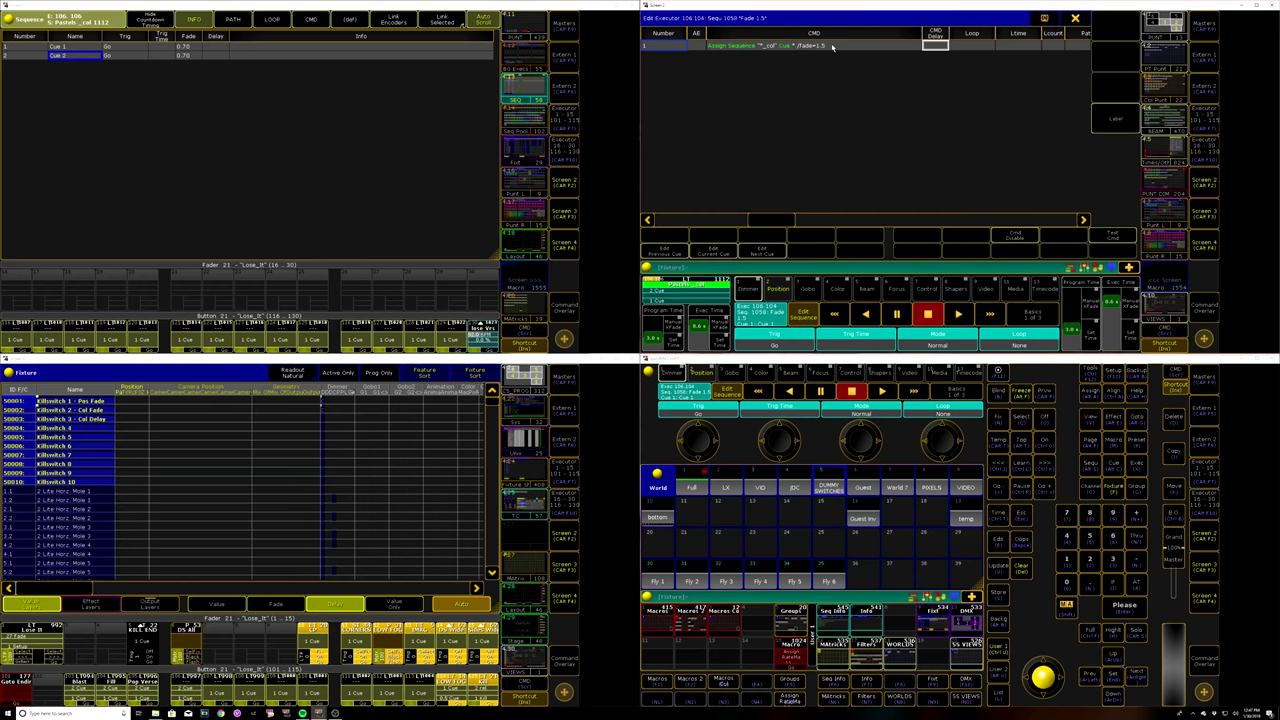
double_click(830, 46)
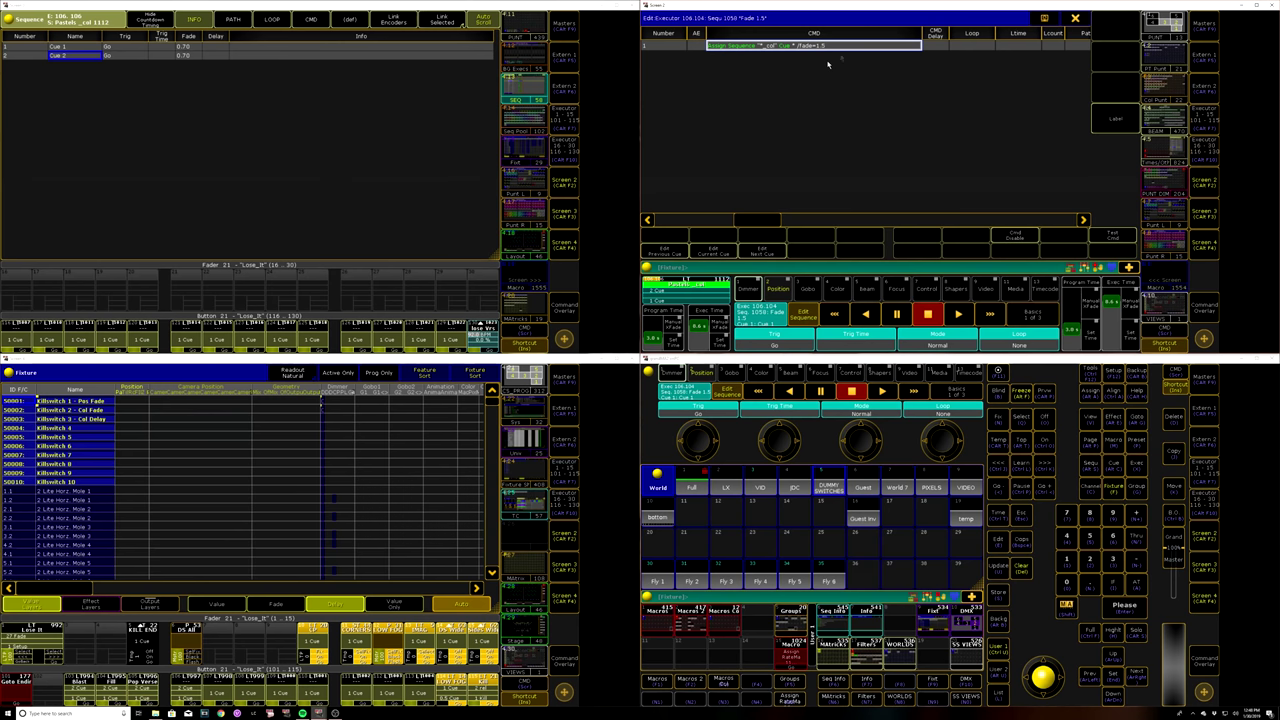
click(1075, 19)
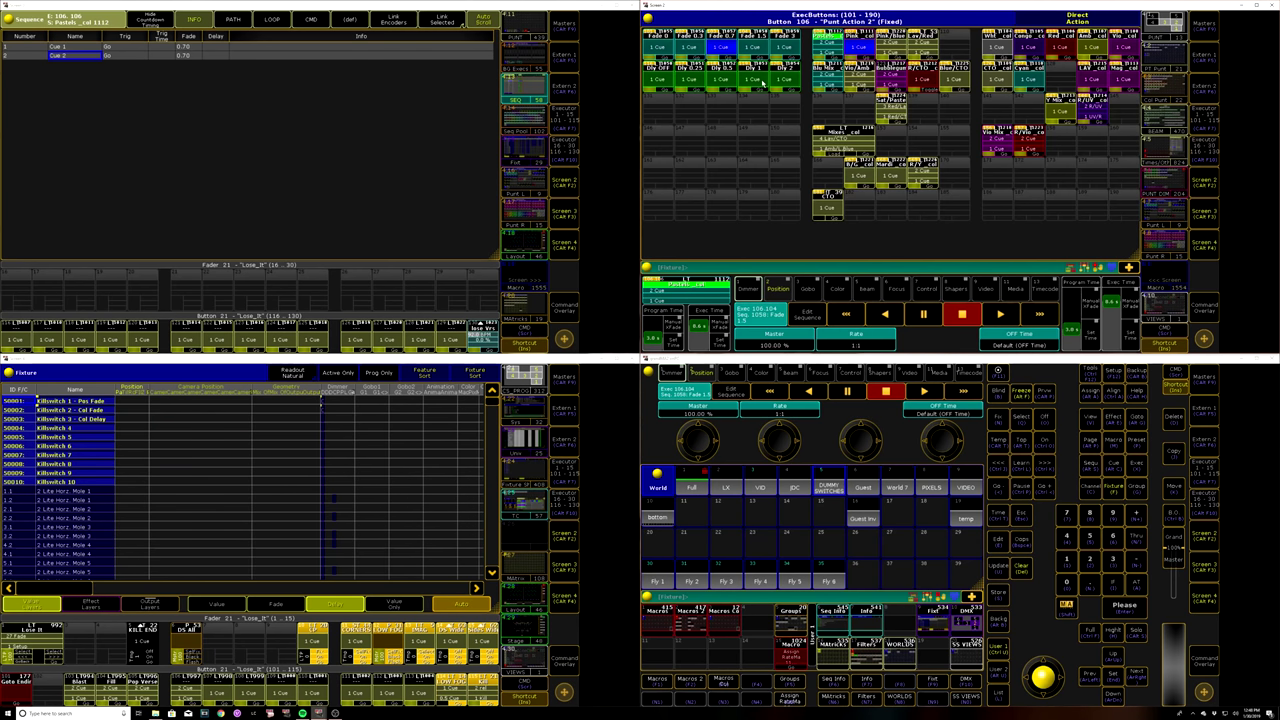
Step: Switch the Dly 1, Dly 0.5, Dly 0.25 and Dly Off executors on and back off
click(760, 83)
click(722, 82)
click(690, 82)
click(665, 84)
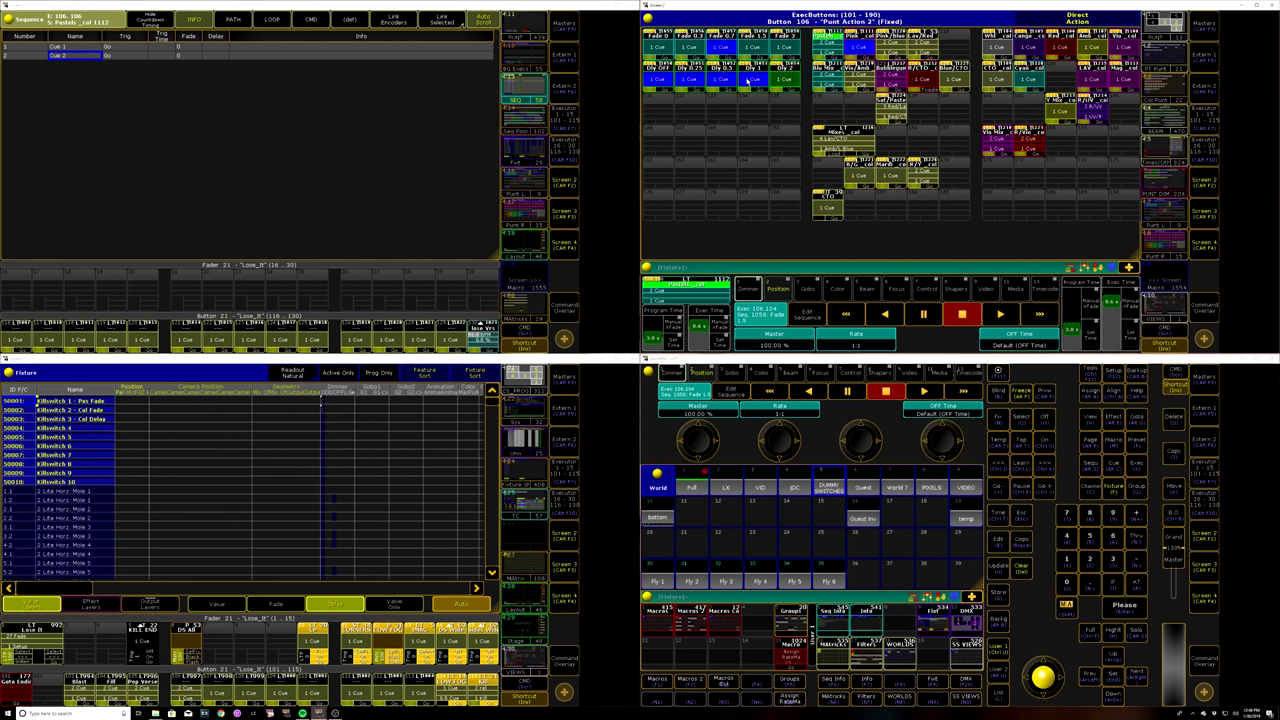
click(747, 80)
click(720, 82)
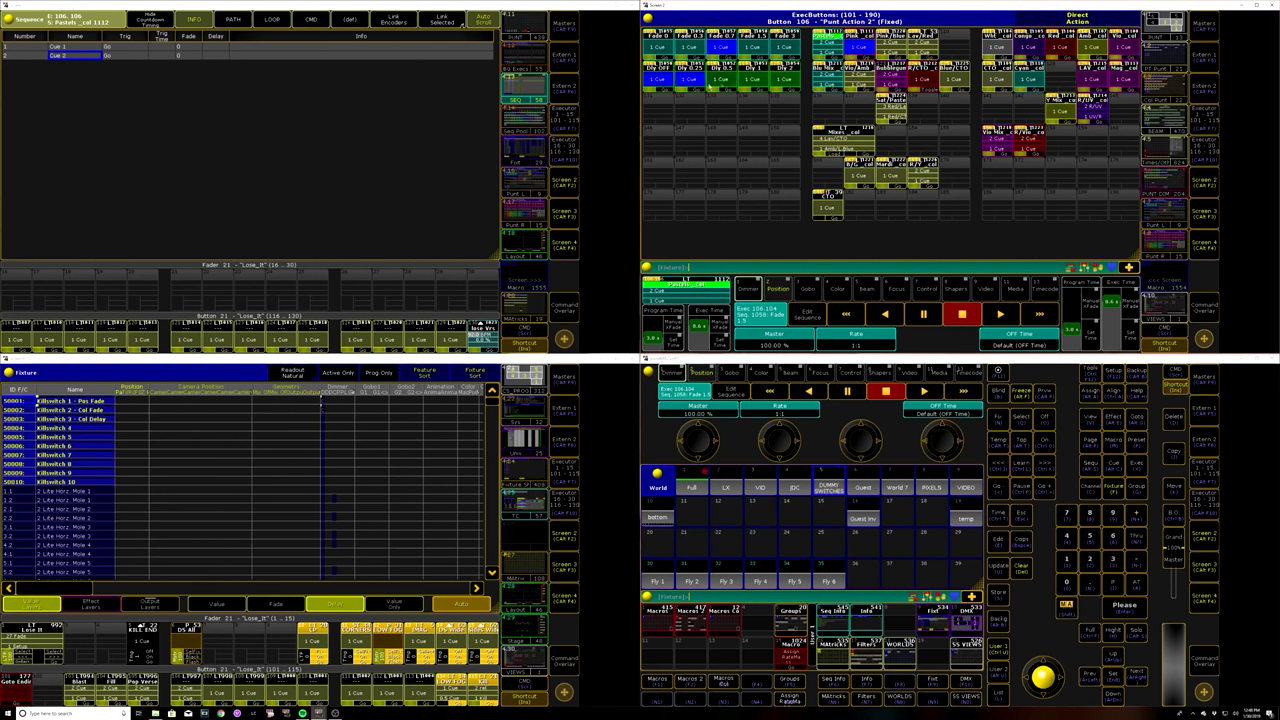
click(693, 86)
click(658, 81)
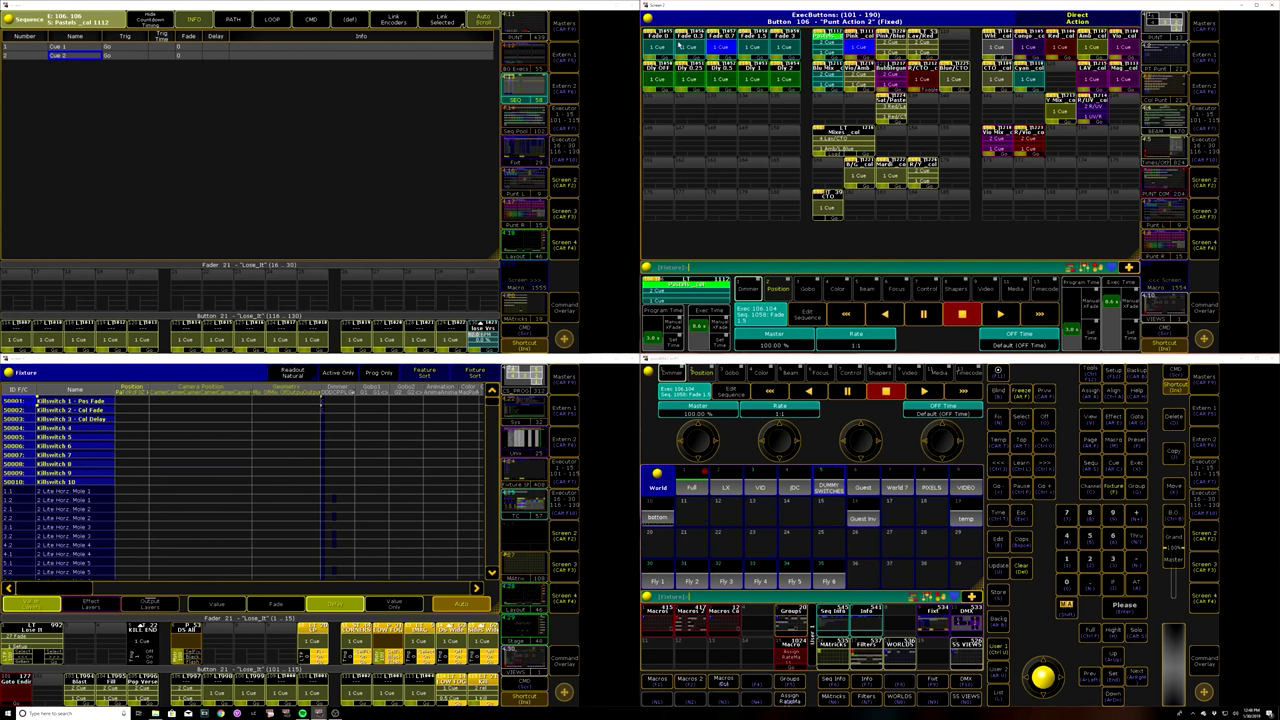
Step: Try out the colour fade times by triggering the Fade 0.3, Fade 0.7 and Fade 0 executors
click(690, 47)
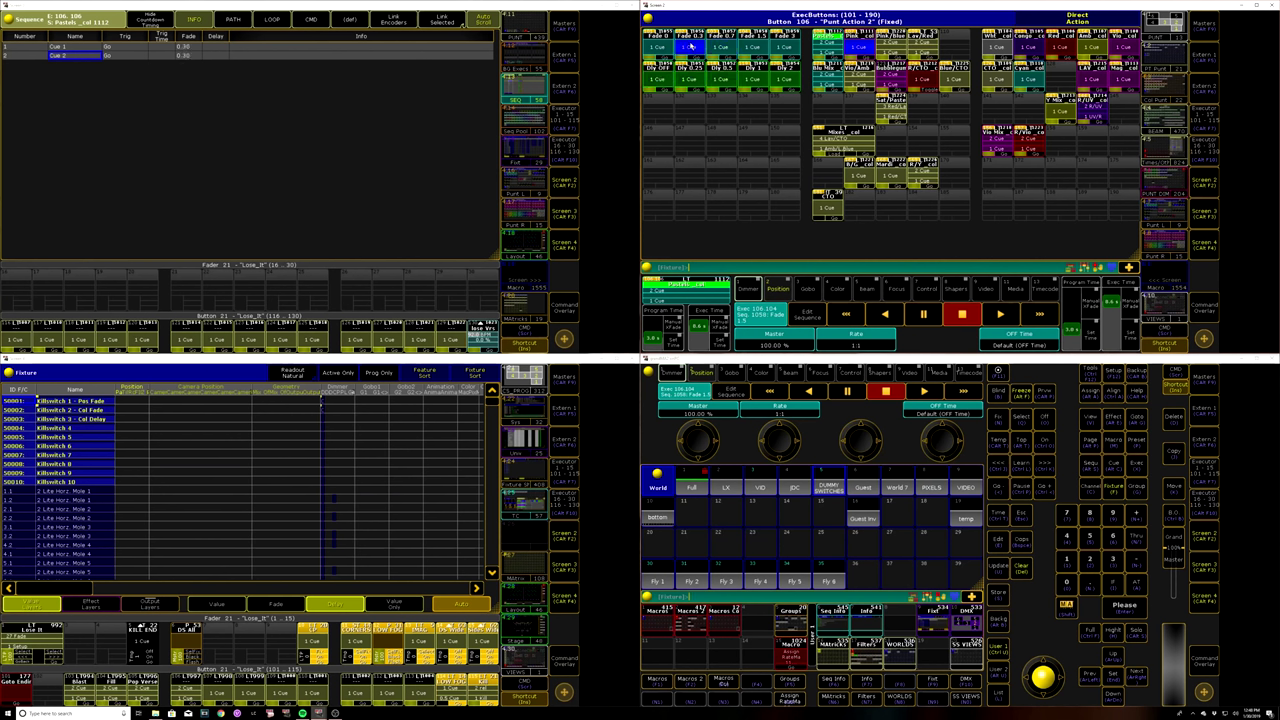
click(719, 52)
click(692, 48)
right_click(700, 47)
click(1074, 18)
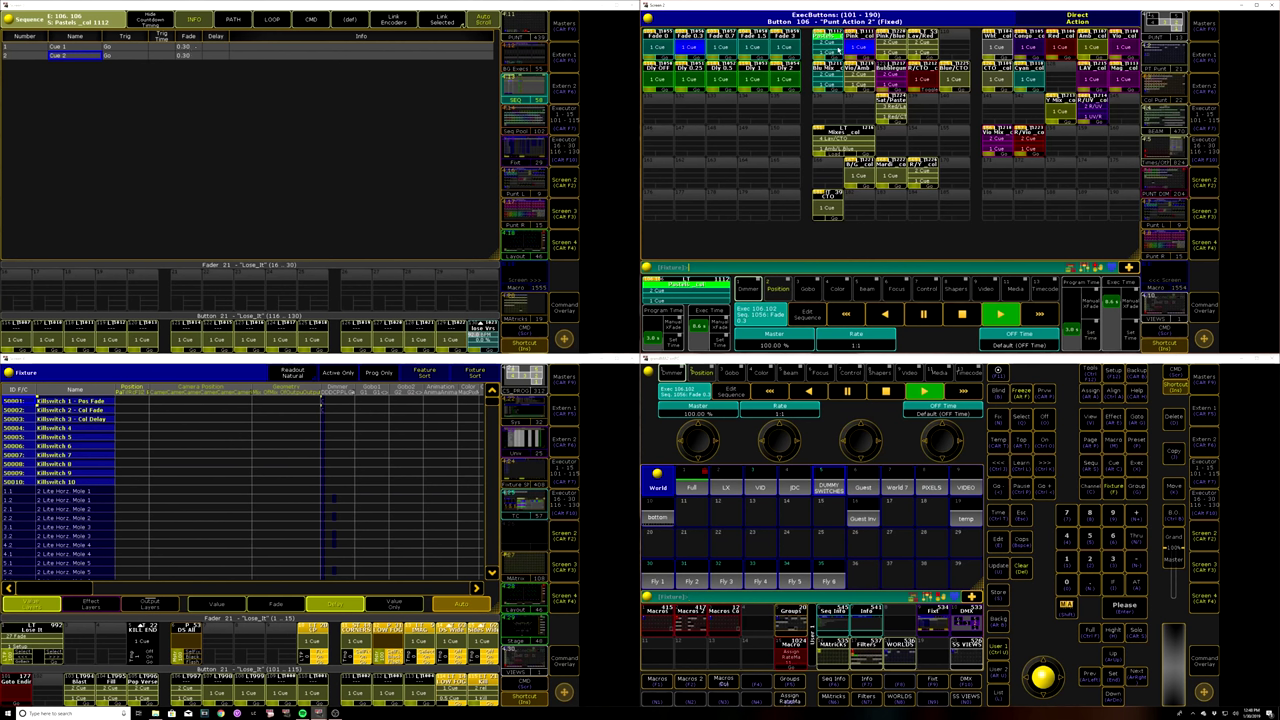
click(728, 47)
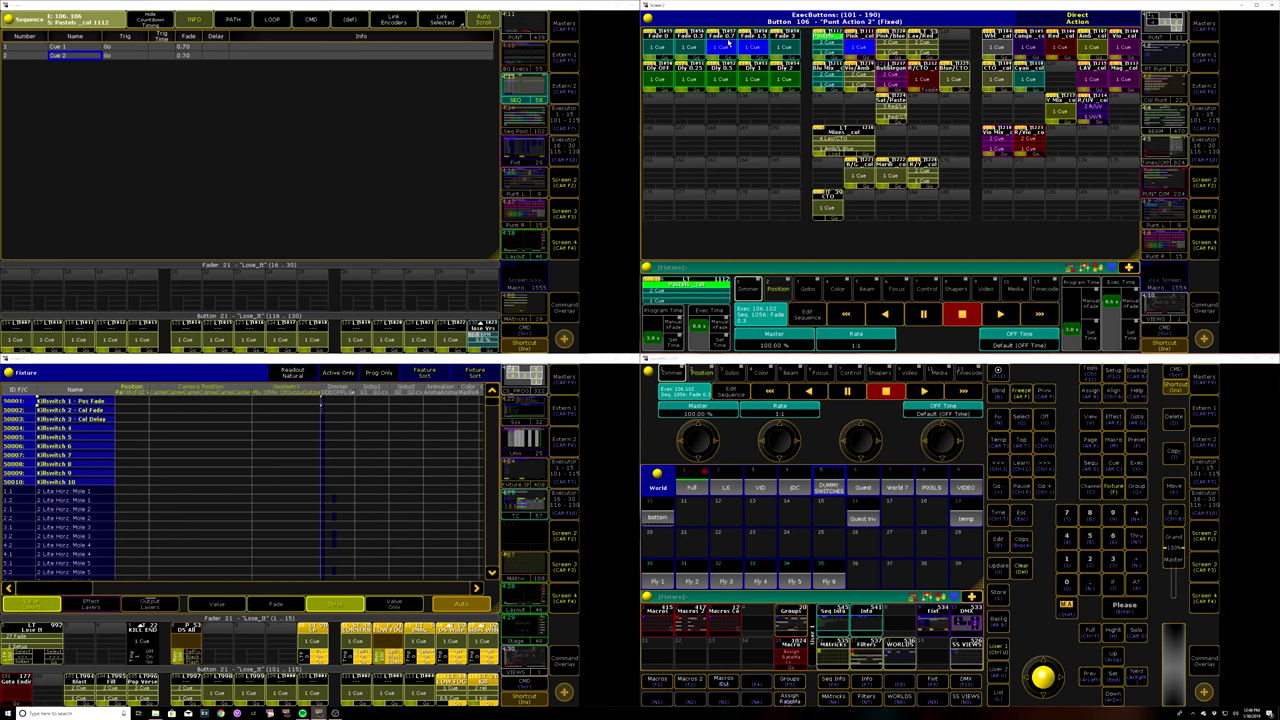
click(658, 47)
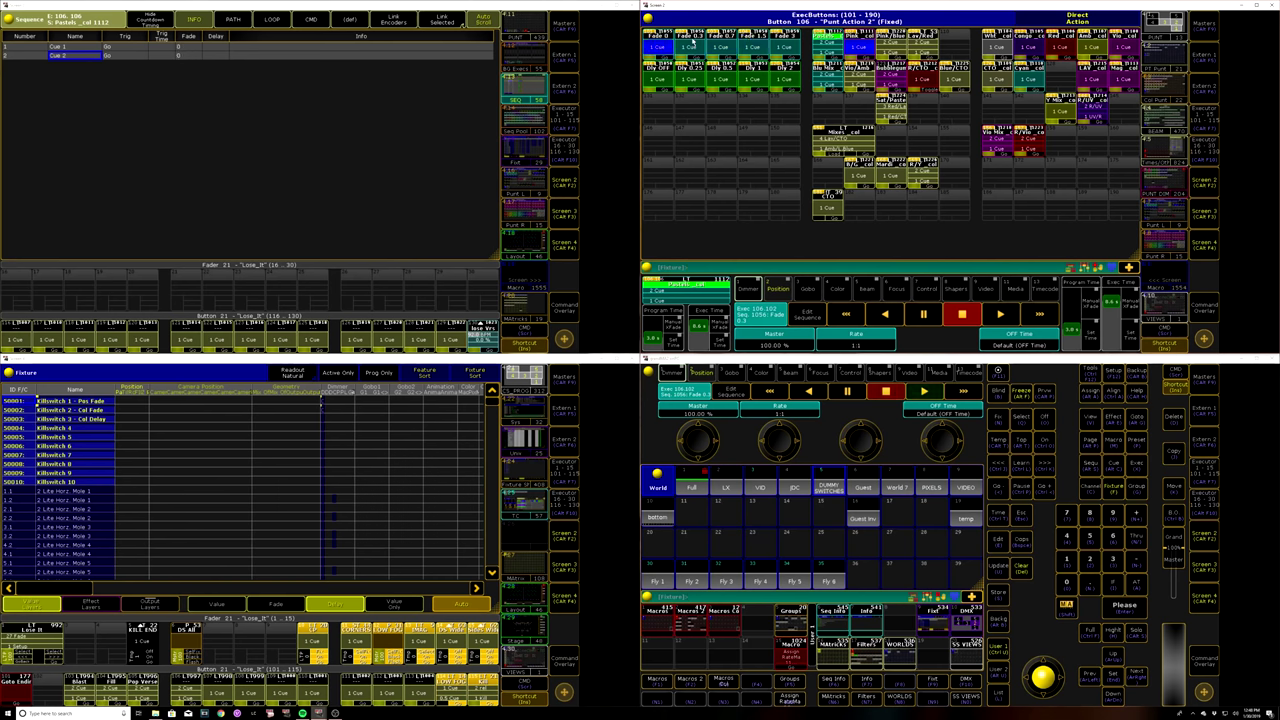
Step: Activate Fade 0.3, examine the command stored in its Cue 1, and close the cue list
click(691, 47)
right_click(697, 51)
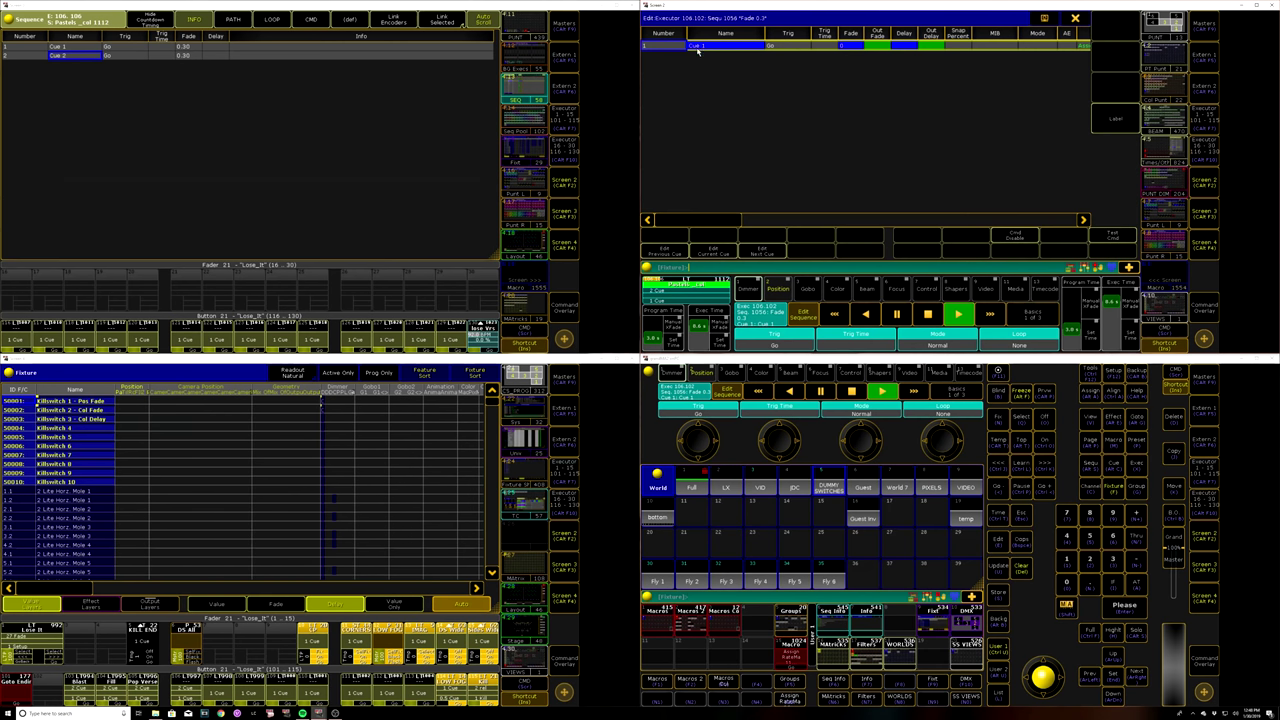
drag(678, 219, 773, 225)
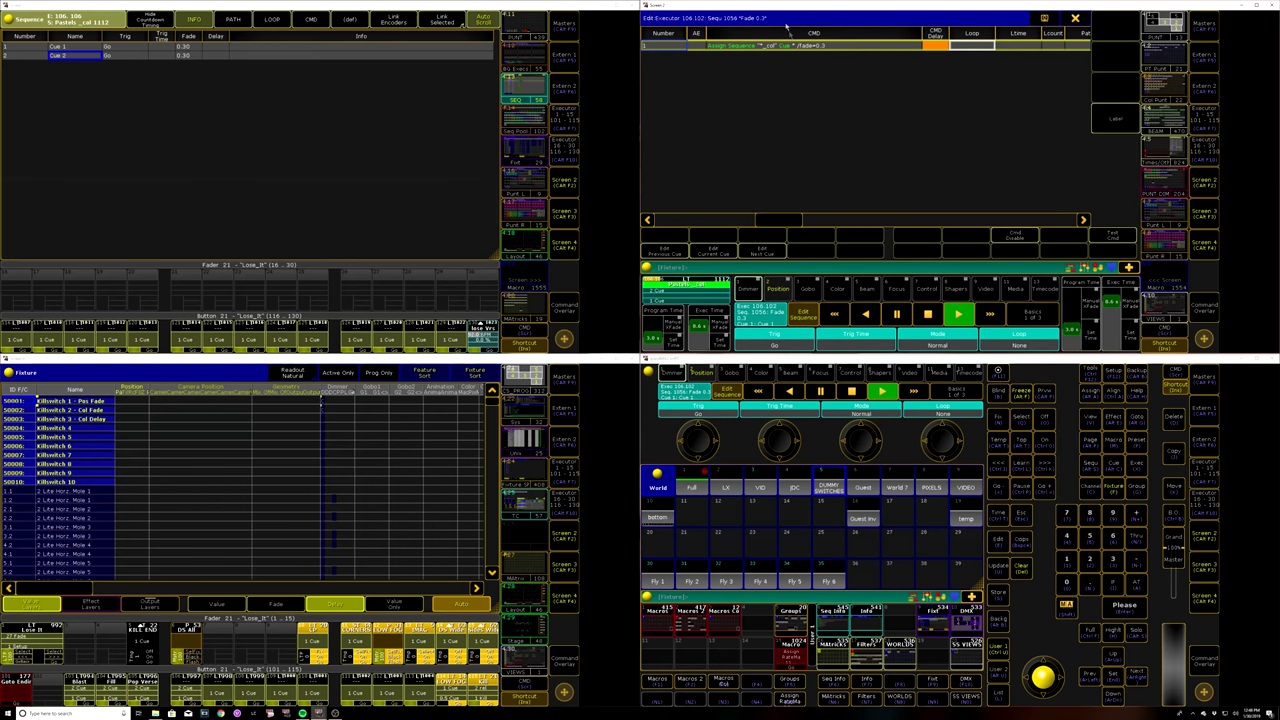
click(766, 46)
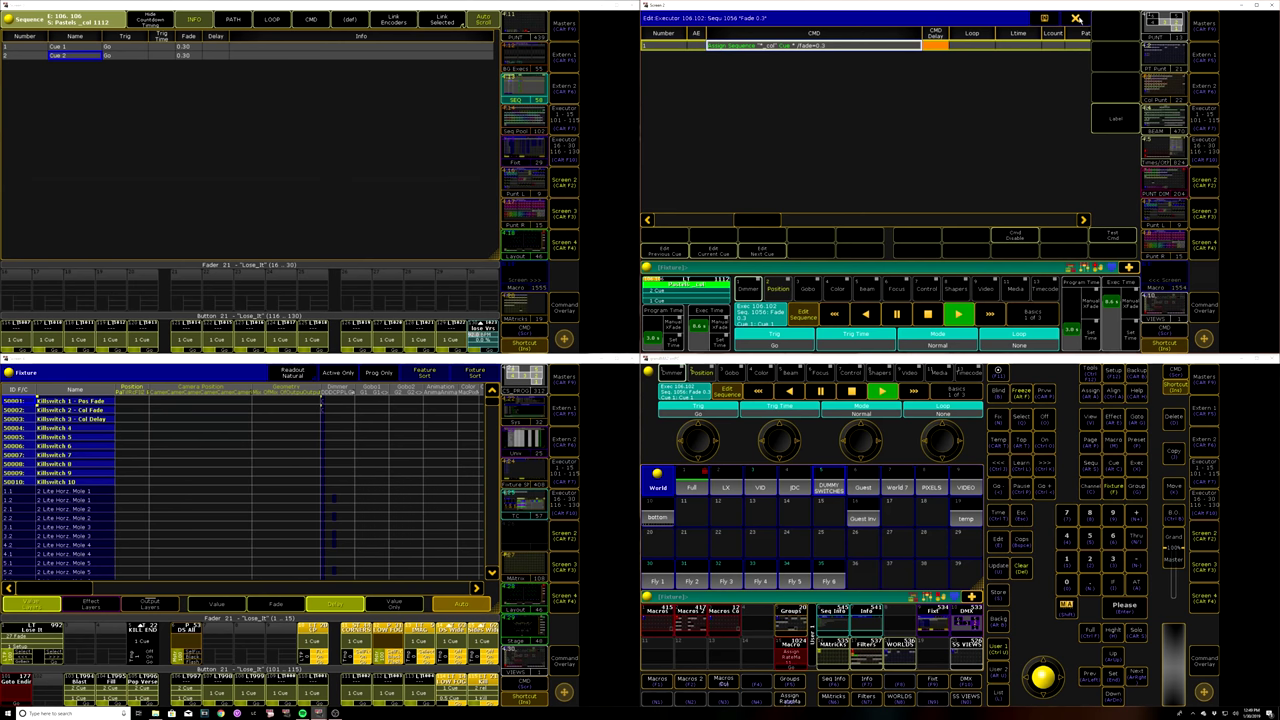
click(1077, 18)
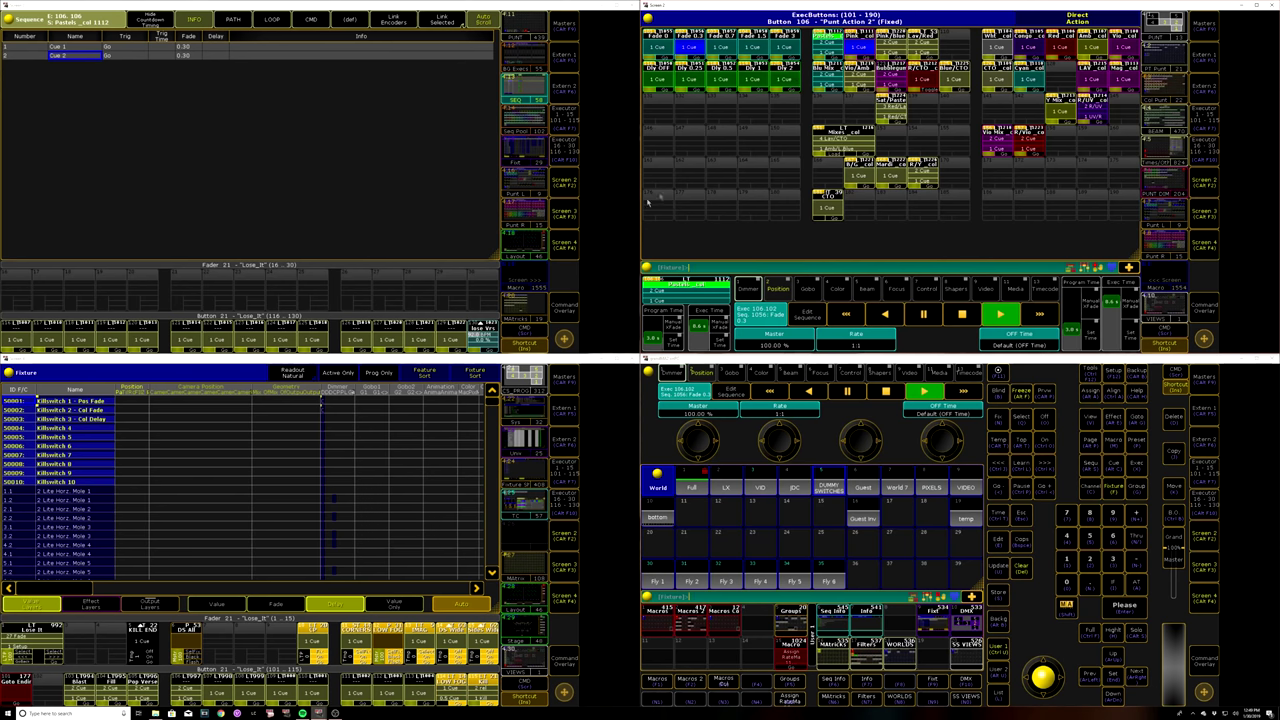
Step: Clear the current fixture selection and select the fixture used by the Fade 0.3 executor
key(Delete)
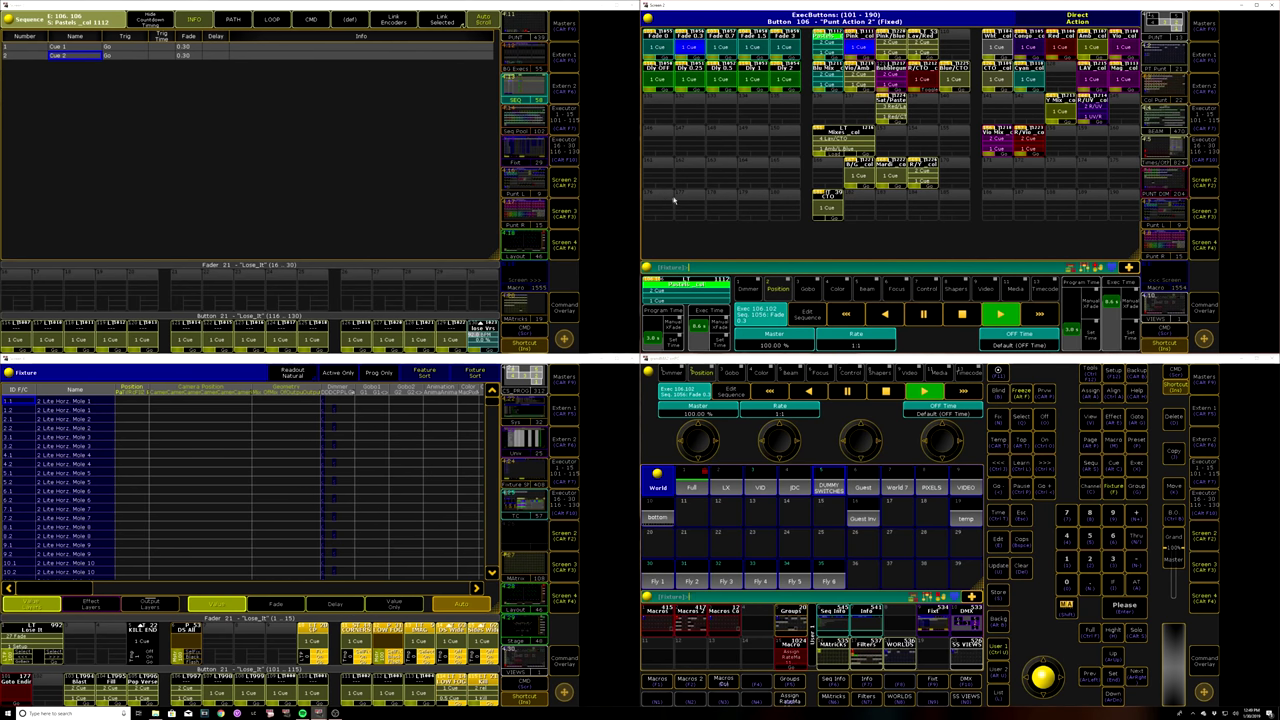
key(q)
click(695, 46)
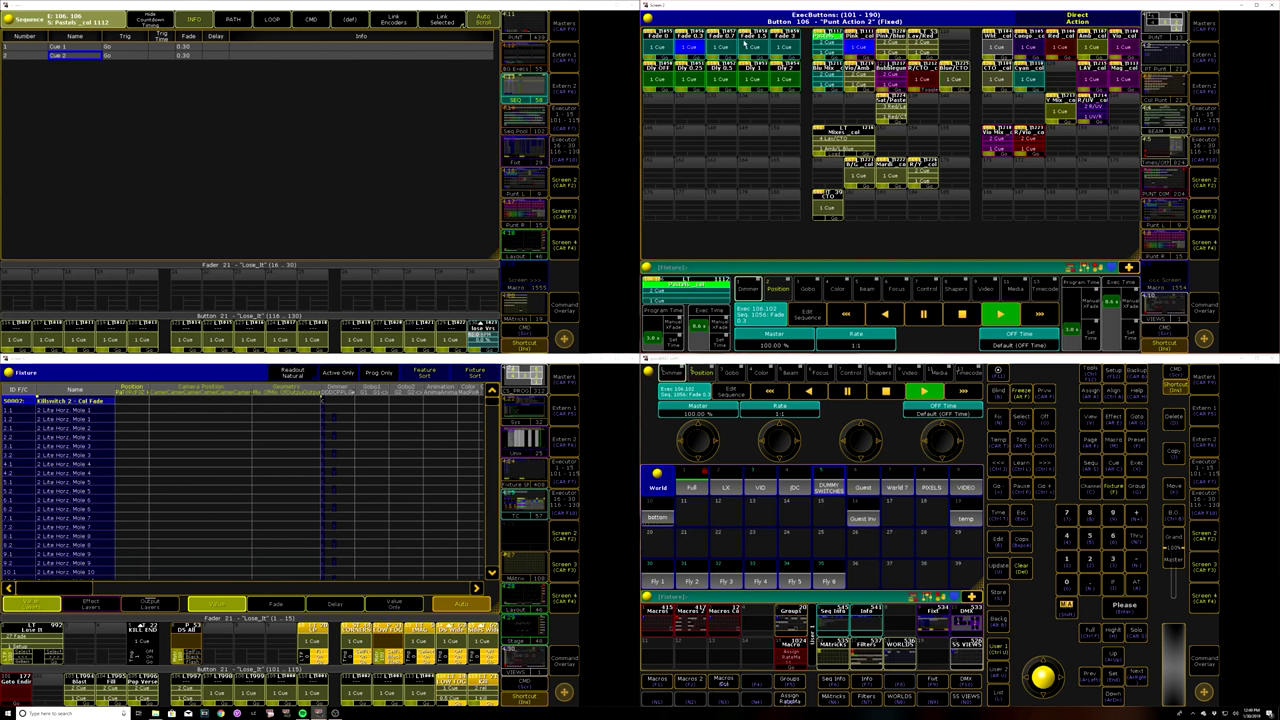
Step: Review the playback and protect options assigned to the Fade 0.3 executor, and close the assignment window
right_click(696, 56)
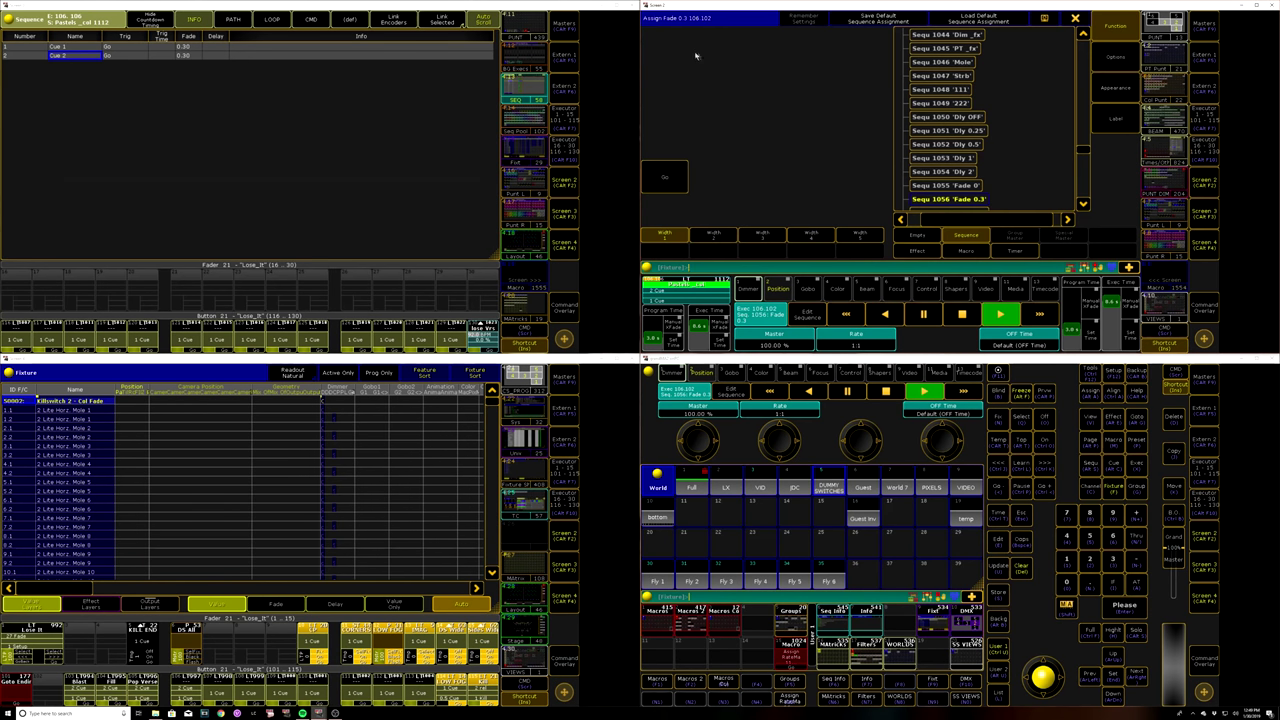
click(1125, 56)
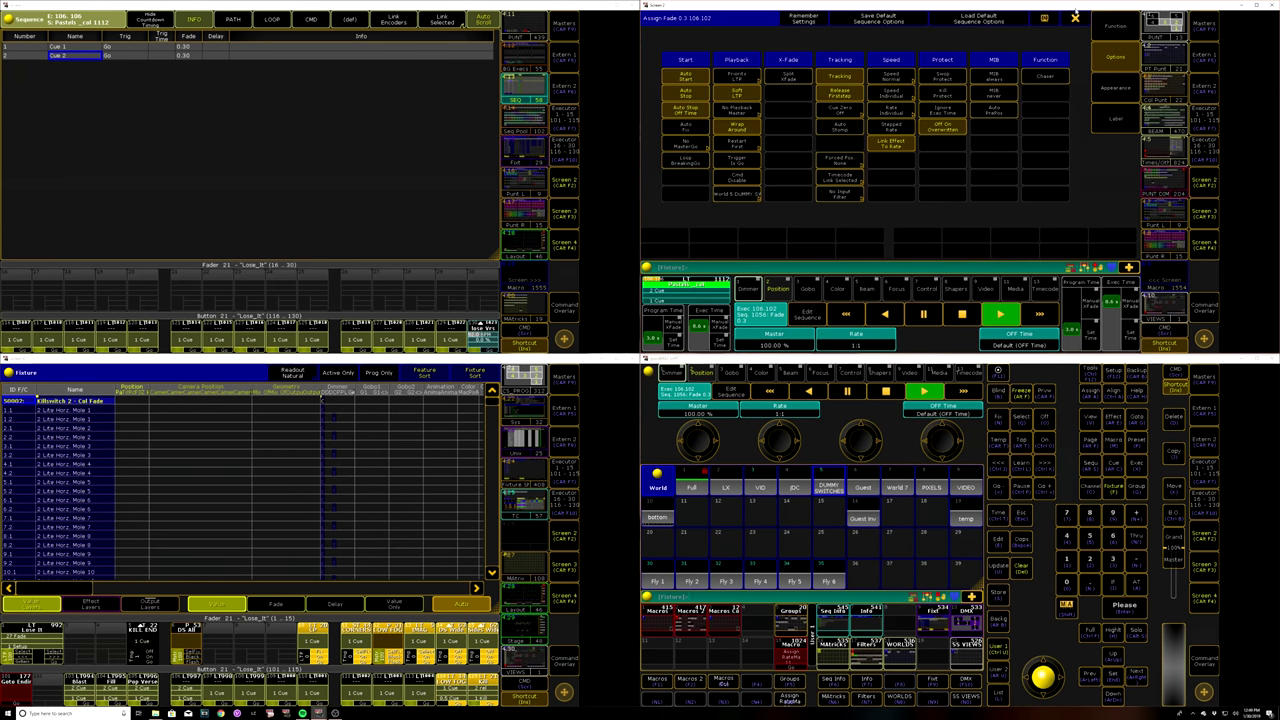
click(1075, 18)
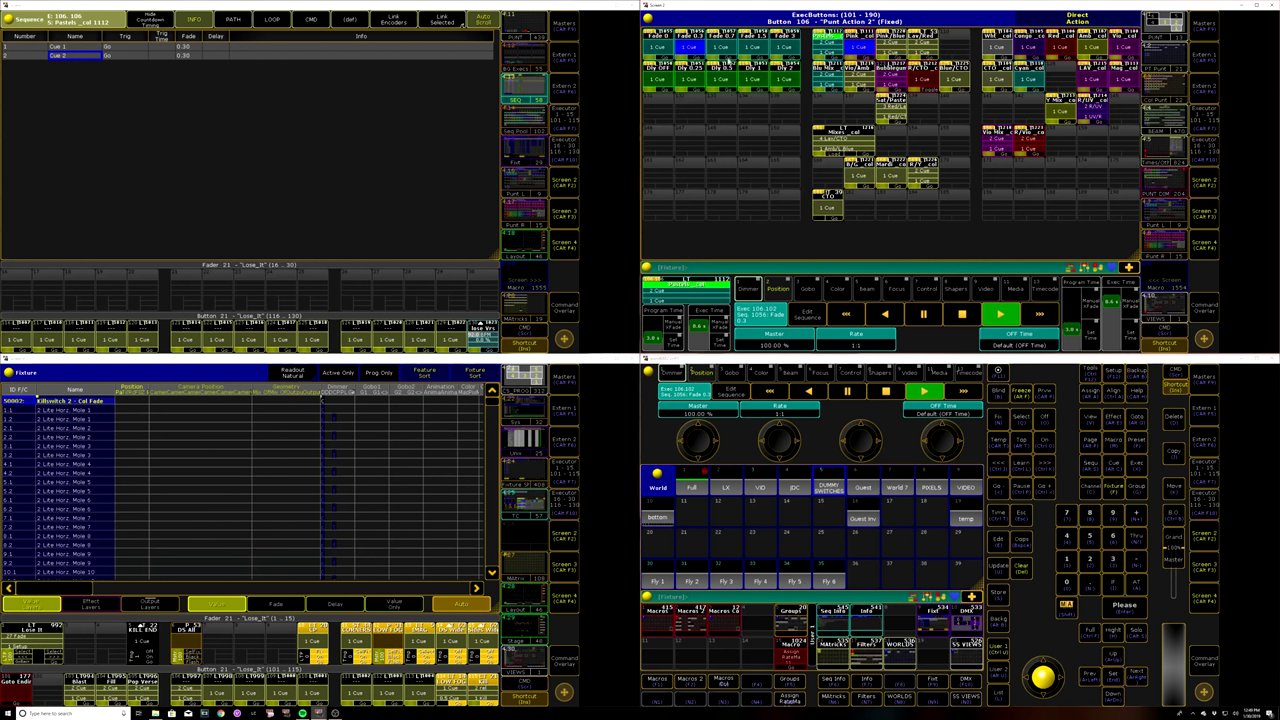
Step: Activate Fade 0.7 and toggle the Dly 0.5, Dly 0.25, Dly Off and Dly 1 executors on and back off
click(724, 47)
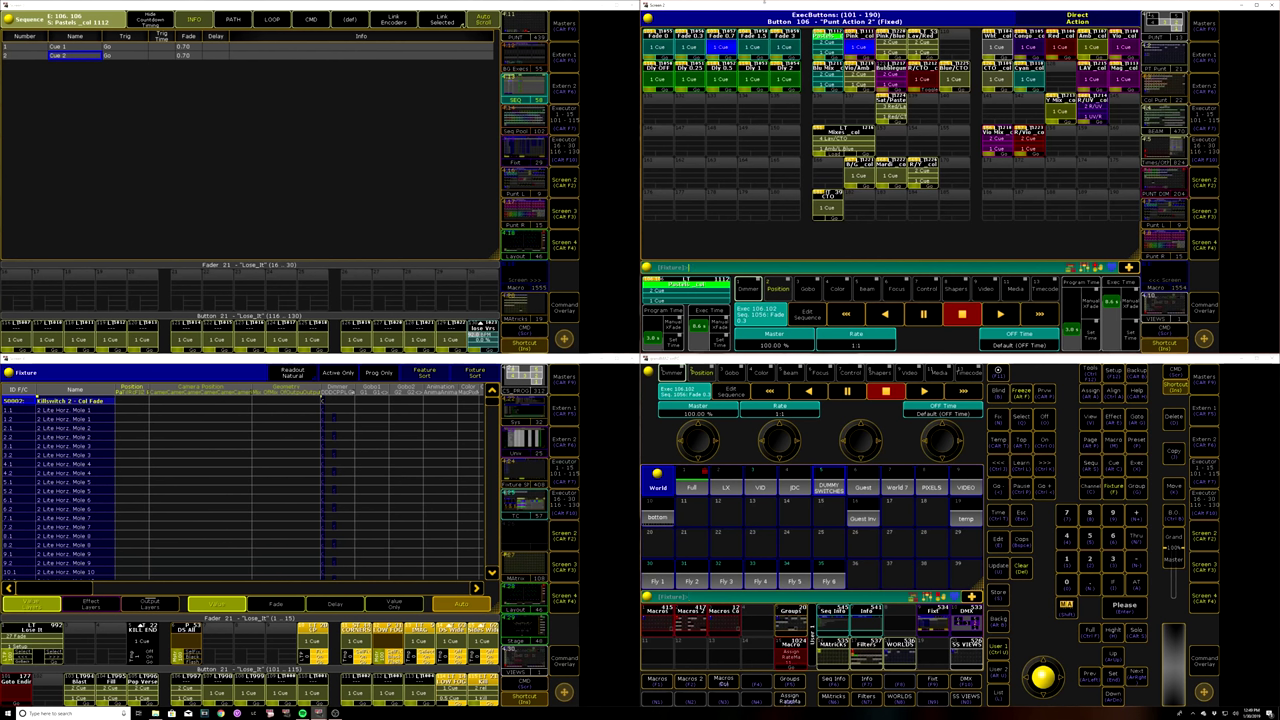
click(722, 79)
click(696, 81)
click(662, 81)
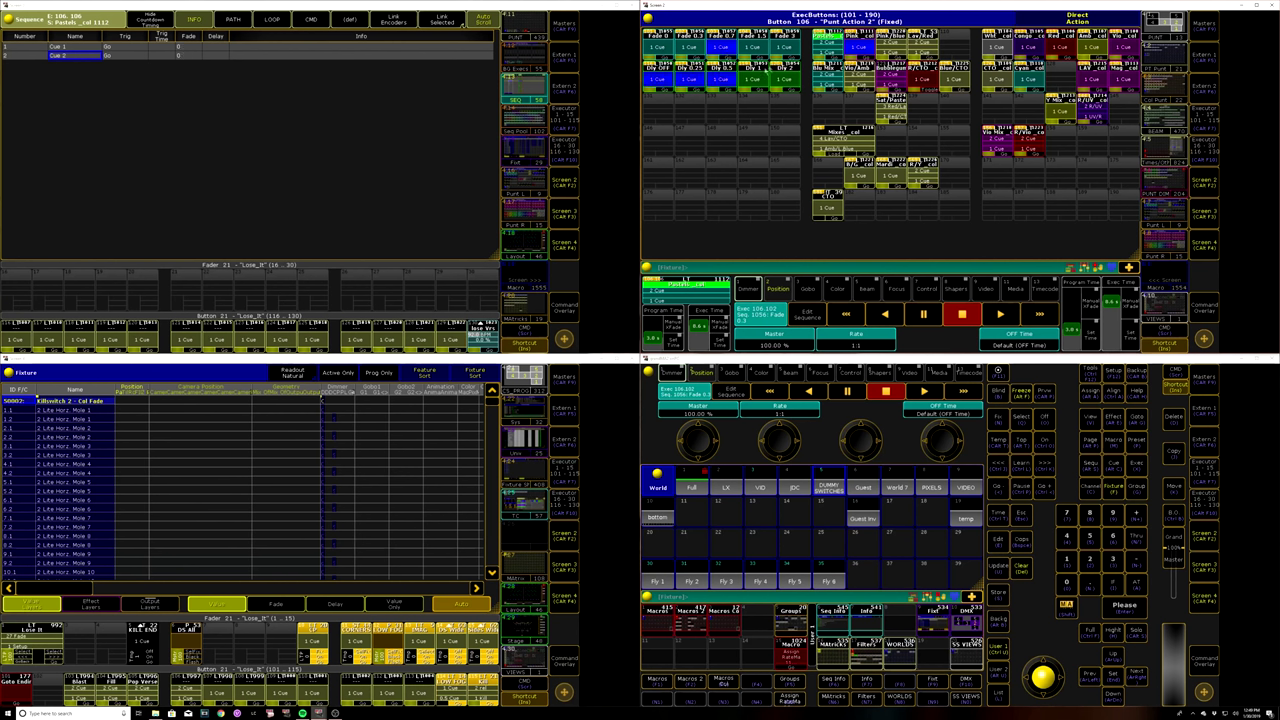
click(760, 80)
click(760, 80)
click(722, 80)
click(690, 80)
click(658, 80)
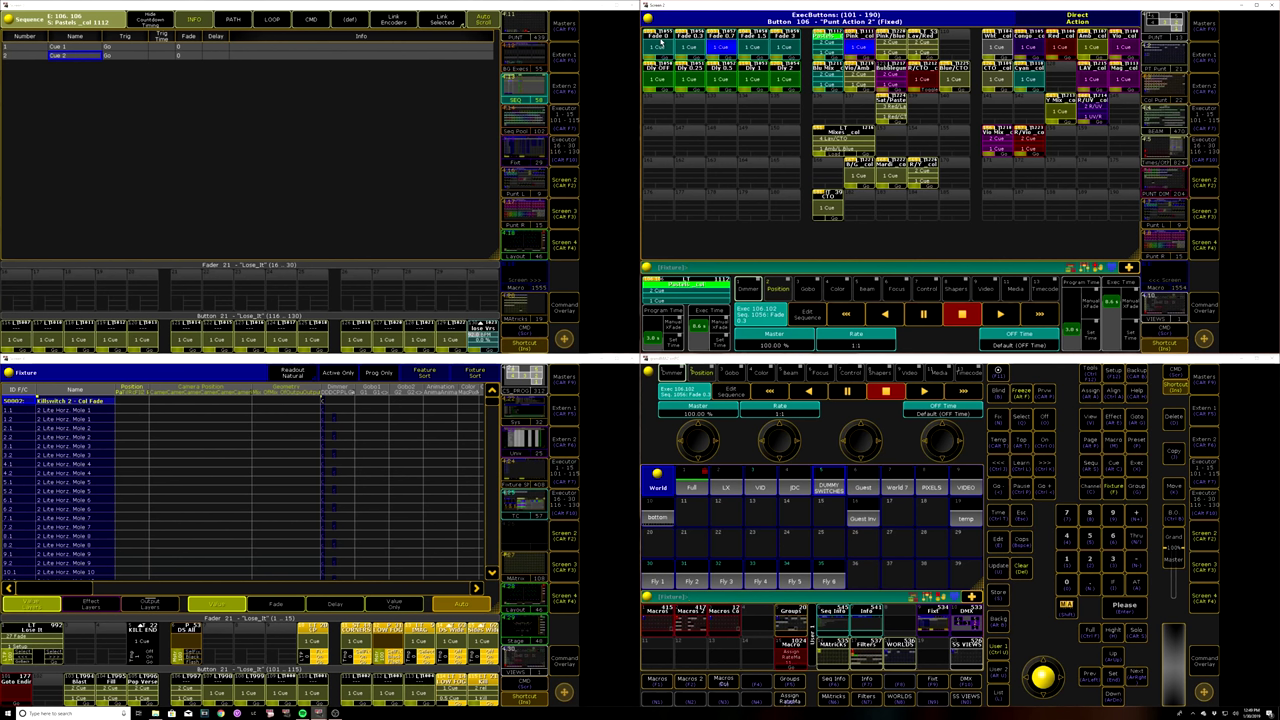
Step: Trigger the Fade 0.3, Fade 0, Fade 0.7 and Fade 1.5 executors in turn, ending with Fade 3 active
click(694, 49)
click(664, 48)
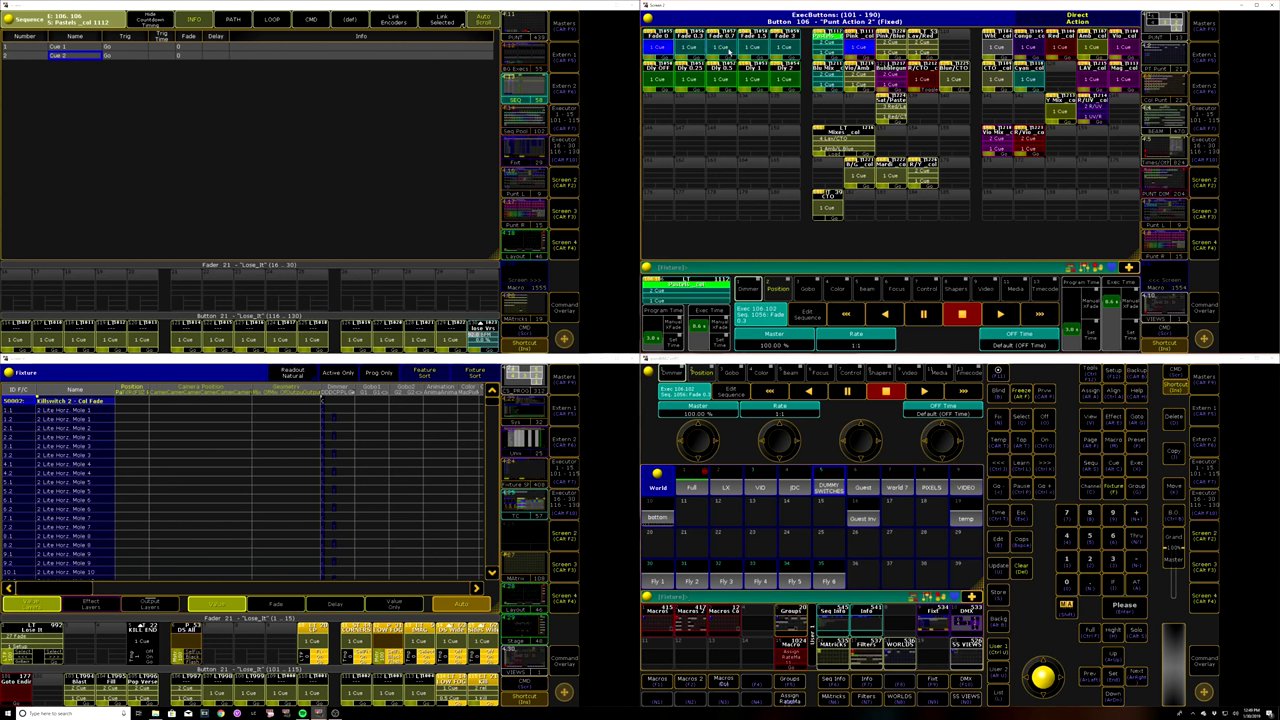
click(718, 48)
click(752, 47)
click(787, 45)
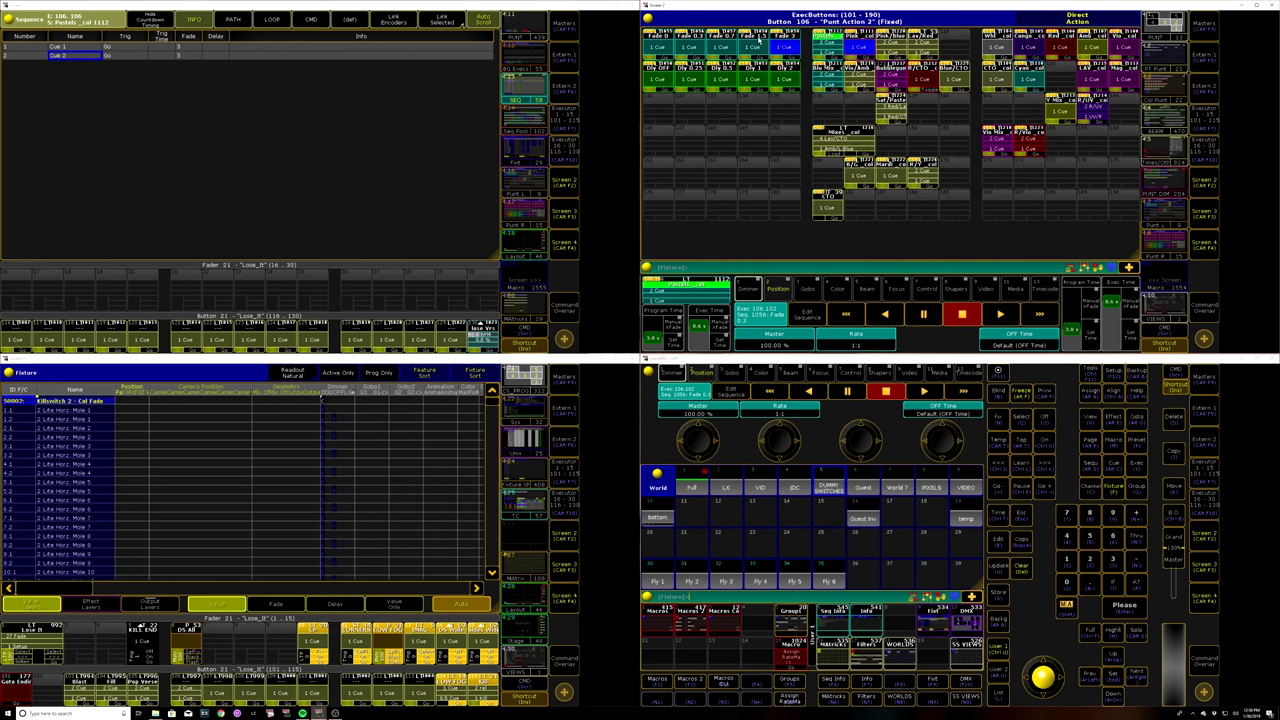
Step: Show the sequence pool and copy the Fade 3 sequence to the empty slot at the end of its row
click(522, 131)
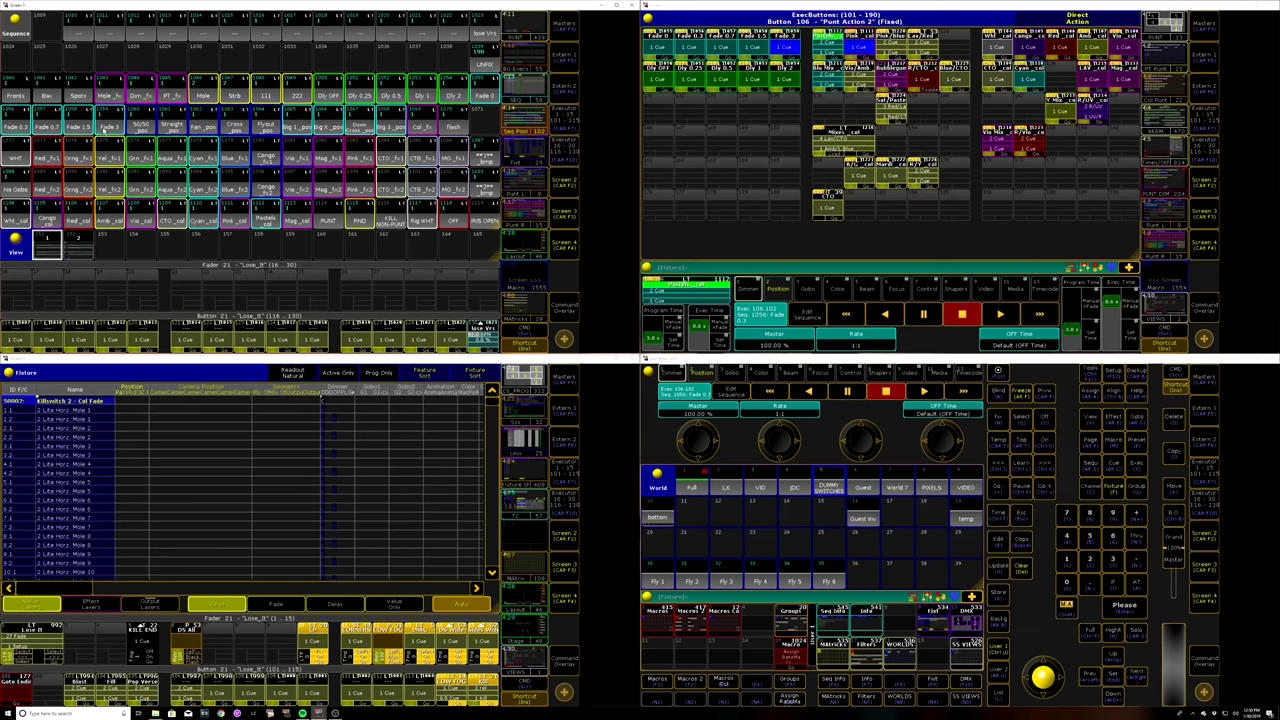
key(j)
click(108, 120)
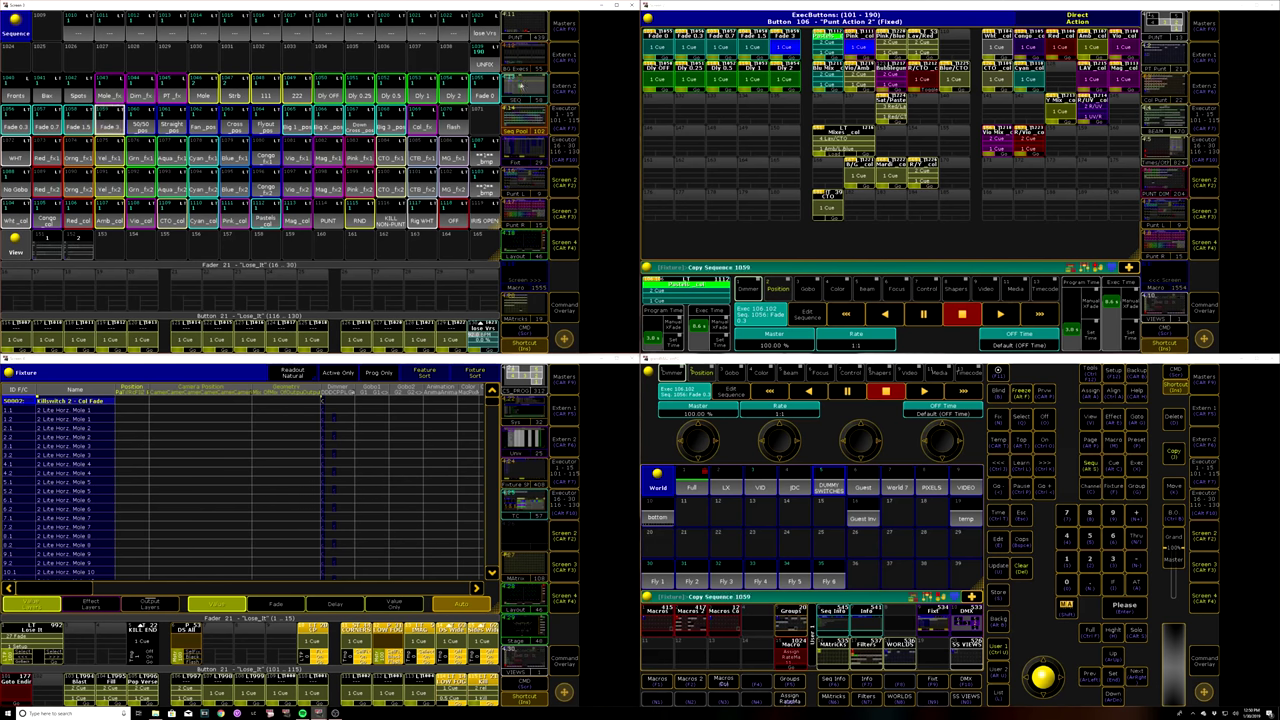
click(488, 126)
Step: Assign the copied Fade 3 sequence to the empty executor button 106.133 below Dly 0.5
key(a)
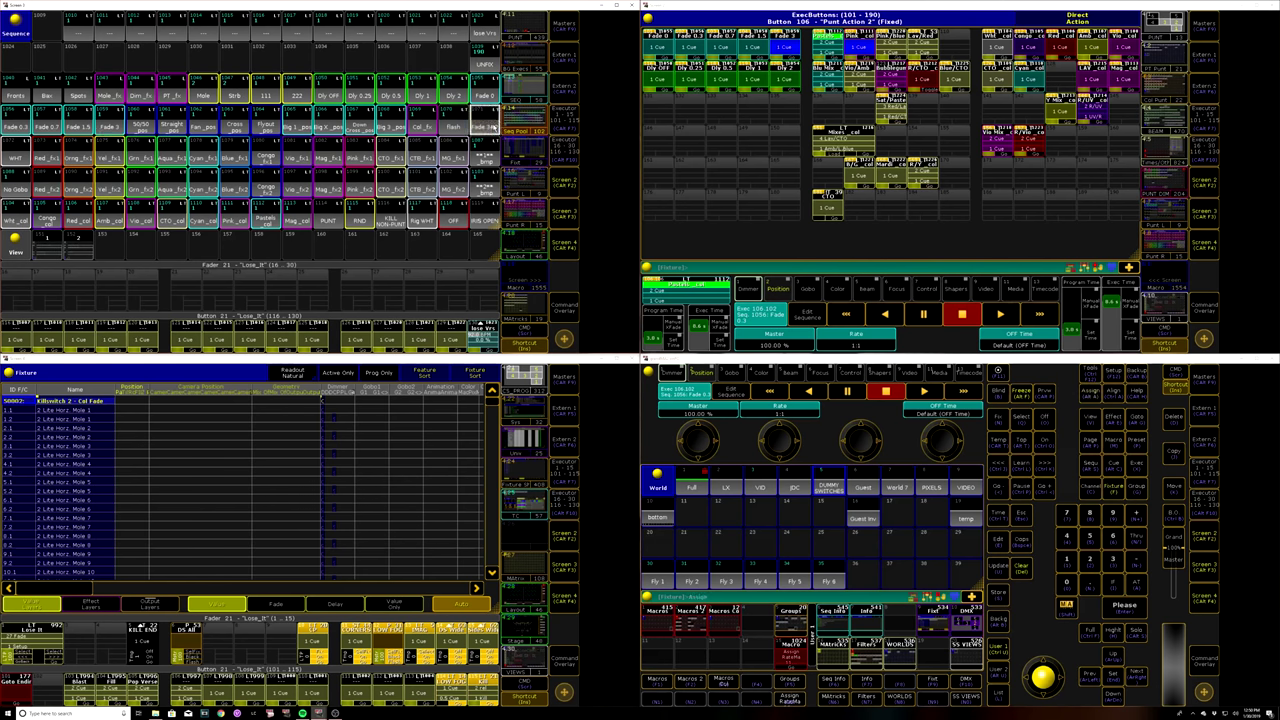
click(489, 126)
click(714, 113)
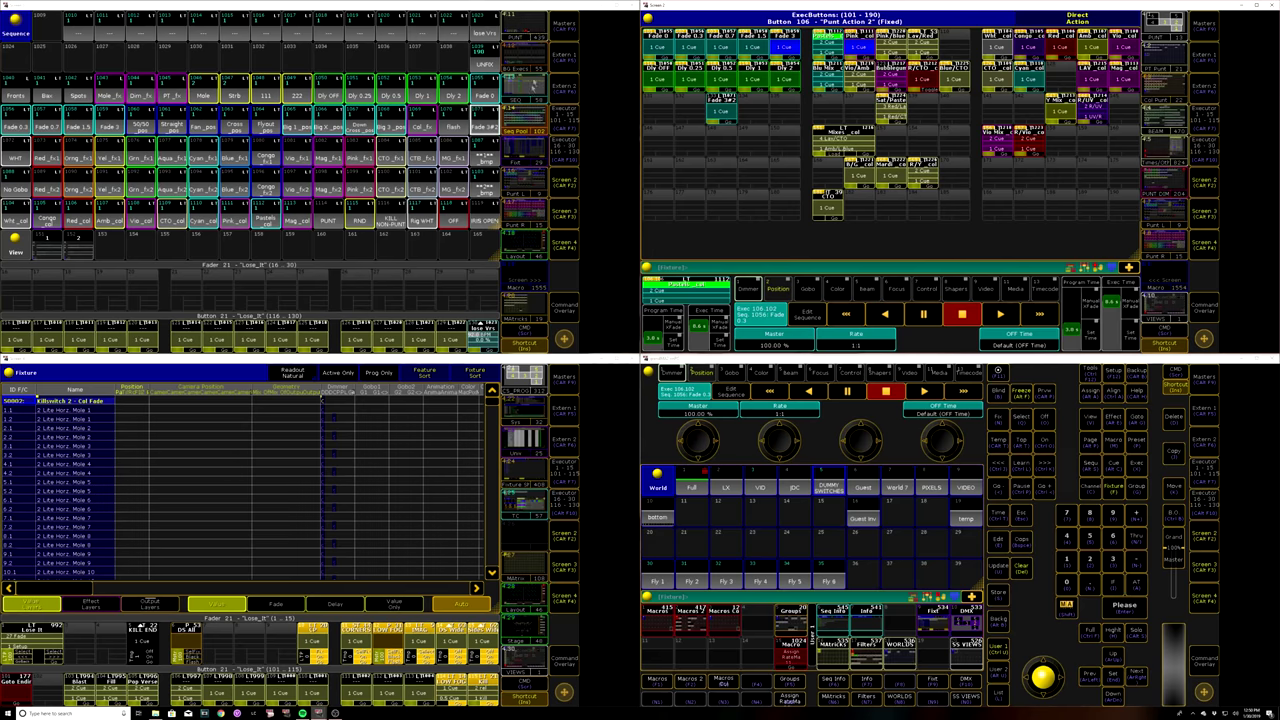
Step: Show the sequence cue sheet again and label the new executor "Fade 6"
click(522, 77)
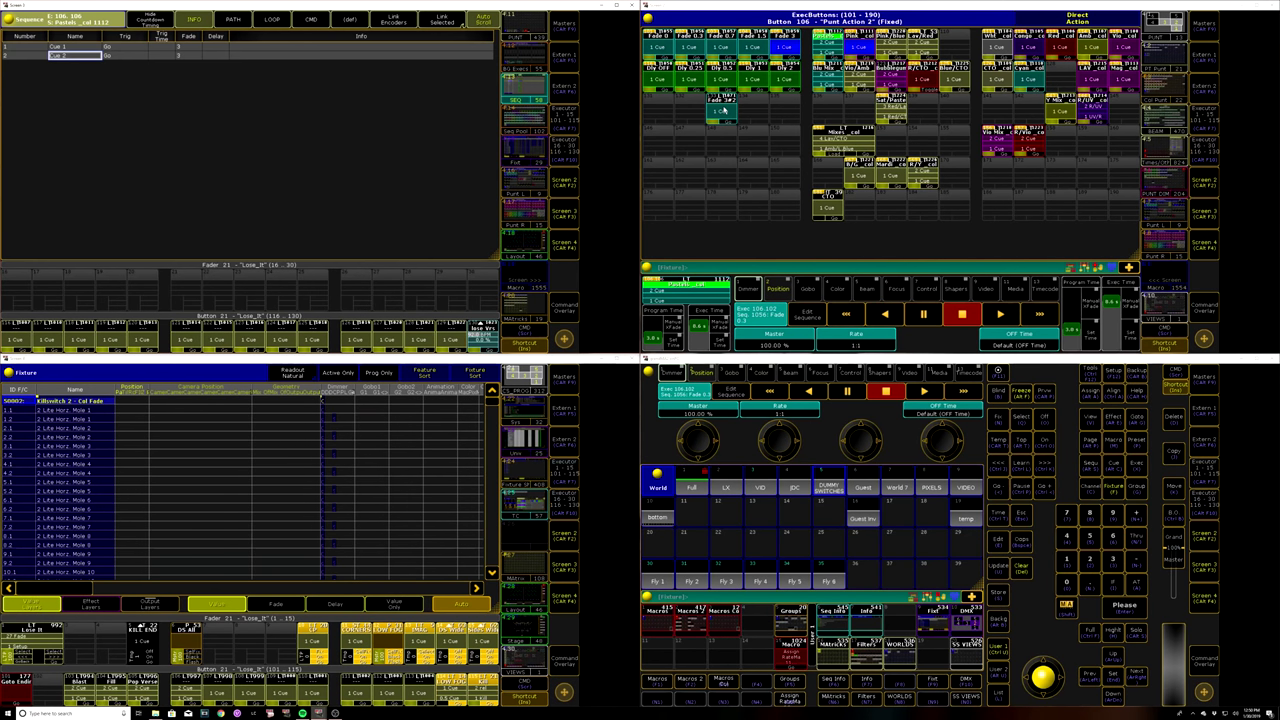
key(l)
click(721, 111)
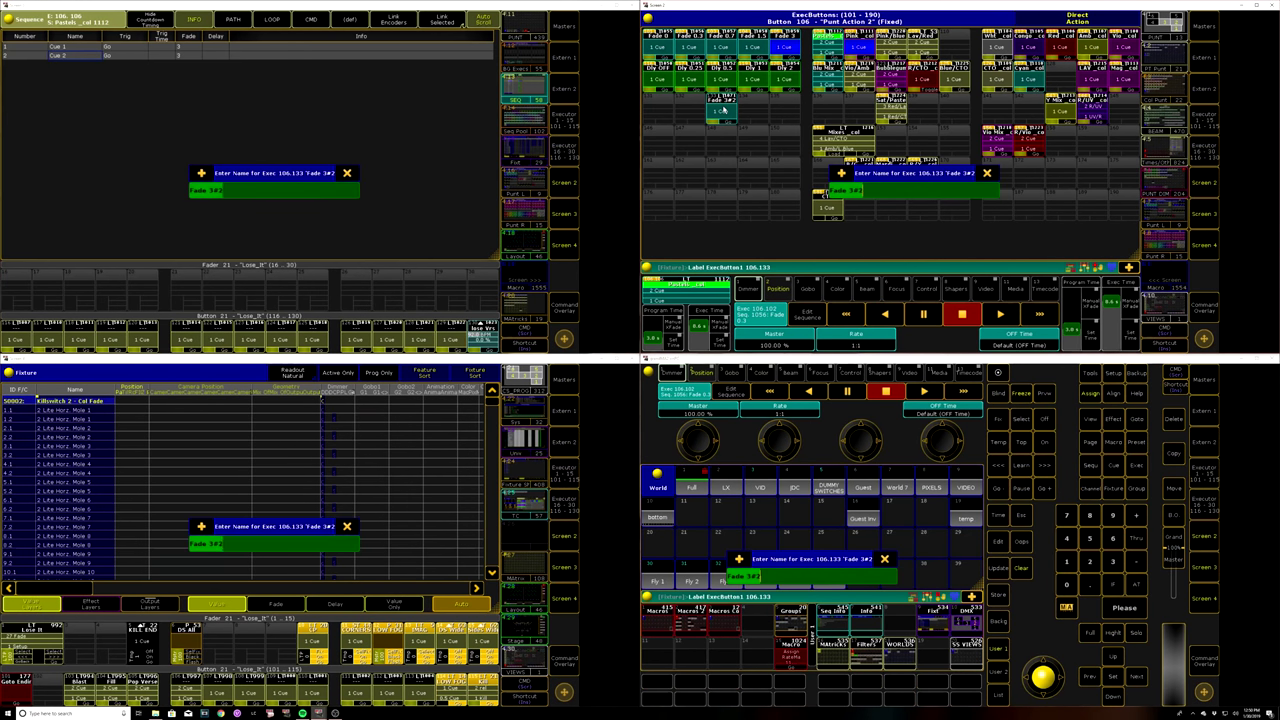
key(End)
key(BackSpace)
key(BackSpace)
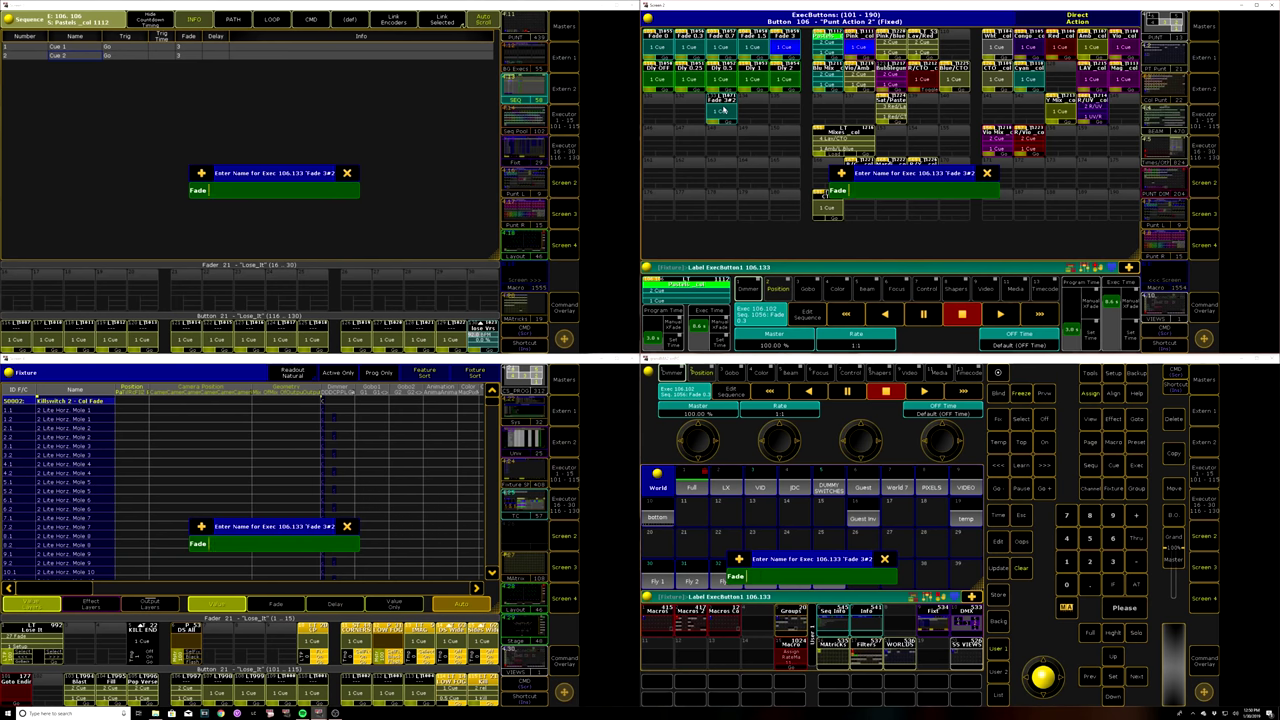
text(6)
key(Return)
Step: Open the Fade 6 executor's cue list and edit the Cue 1 command that assigns the colour sequences' fade time
right_click(724, 109)
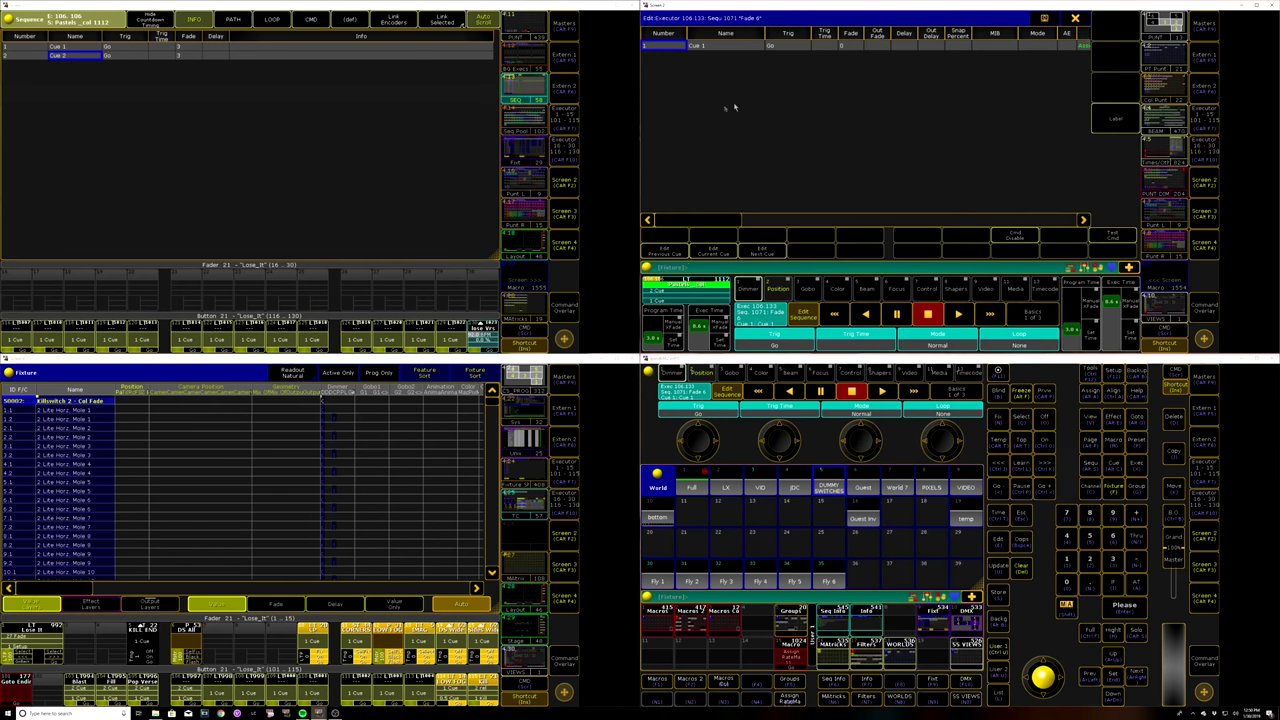
right_click(1086, 47)
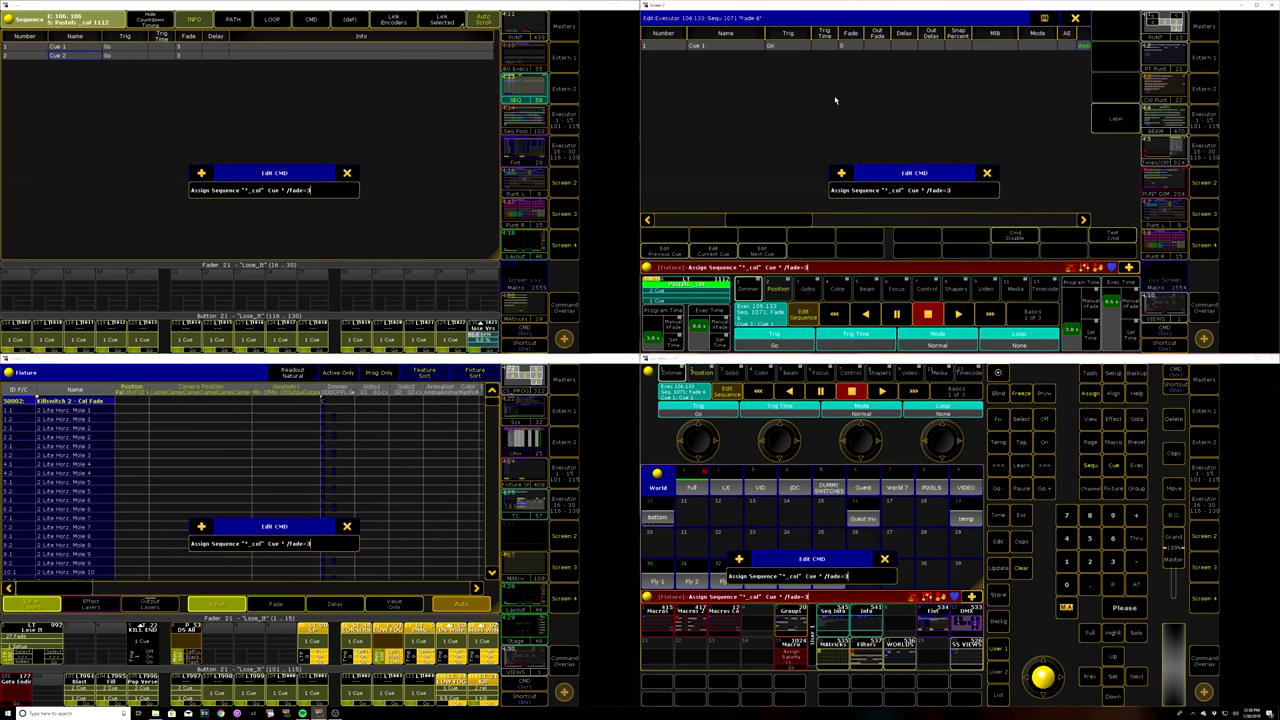
key(Return)
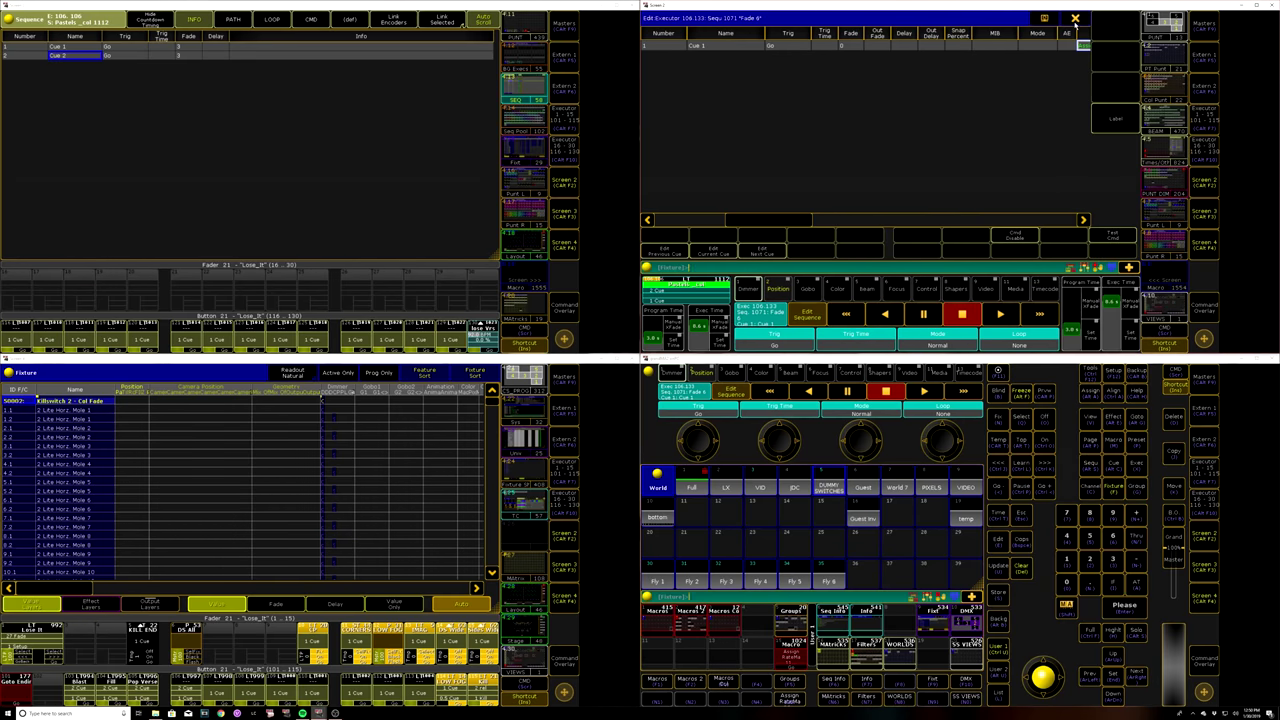
Step: Close the Fade 6 cue list and test the fade executors in turn, starting with Fade 6 and ending on Fade 0
click(1075, 18)
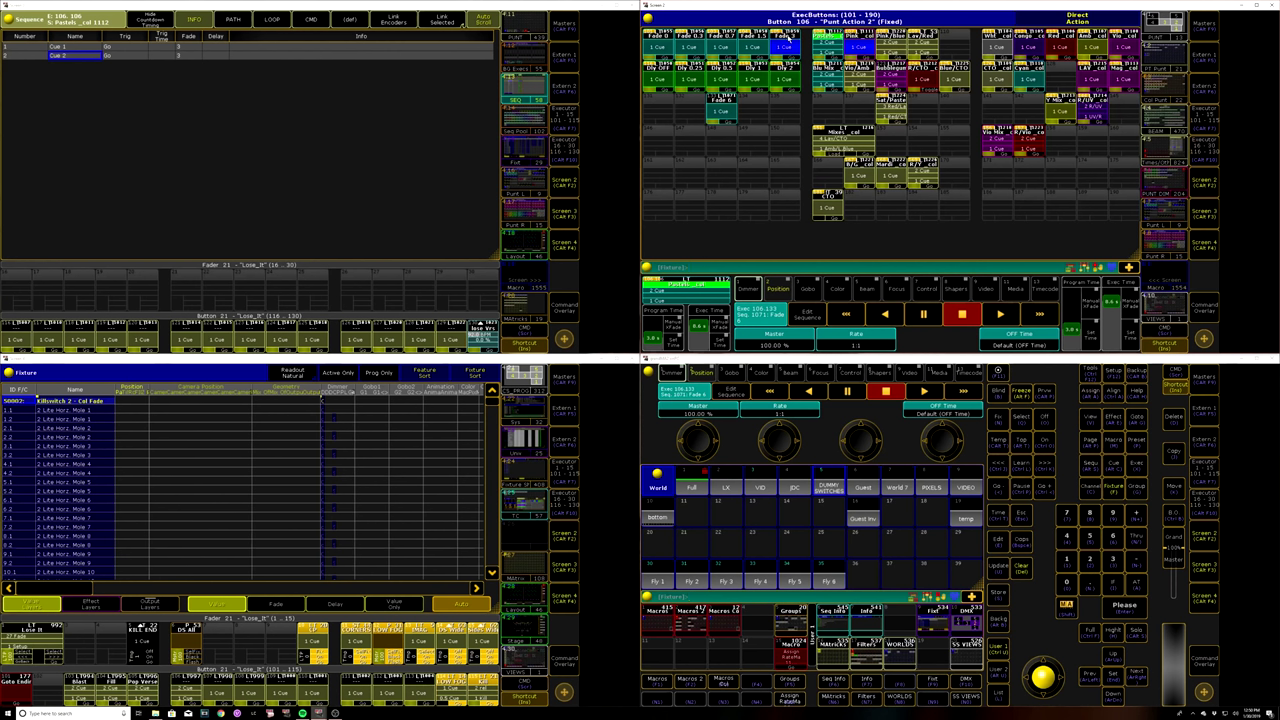
click(731, 114)
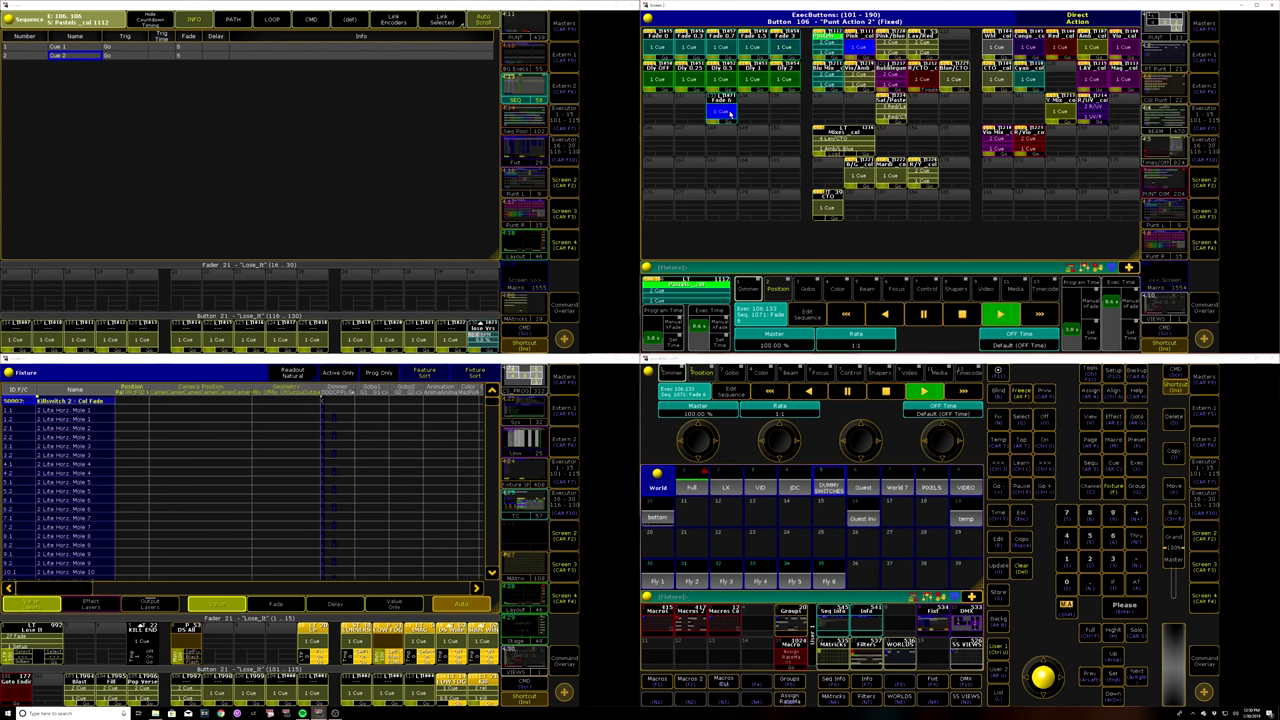
click(784, 47)
click(752, 48)
click(720, 48)
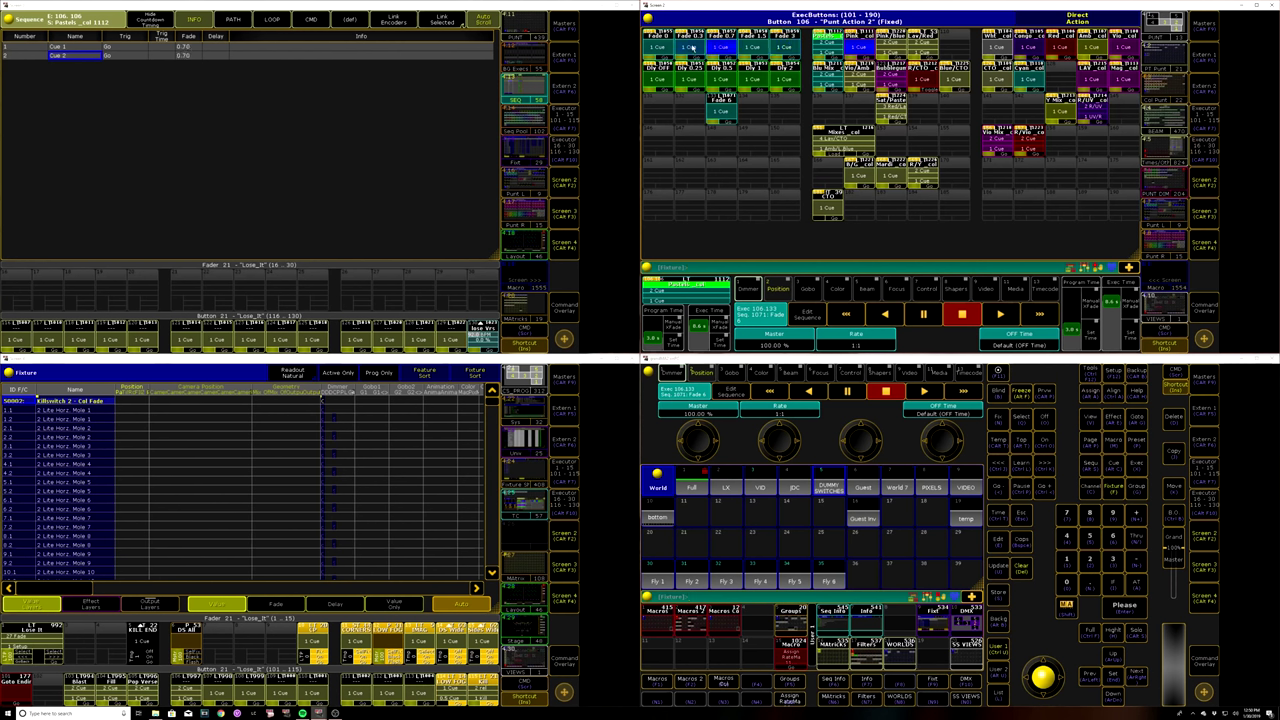
click(690, 48)
click(670, 50)
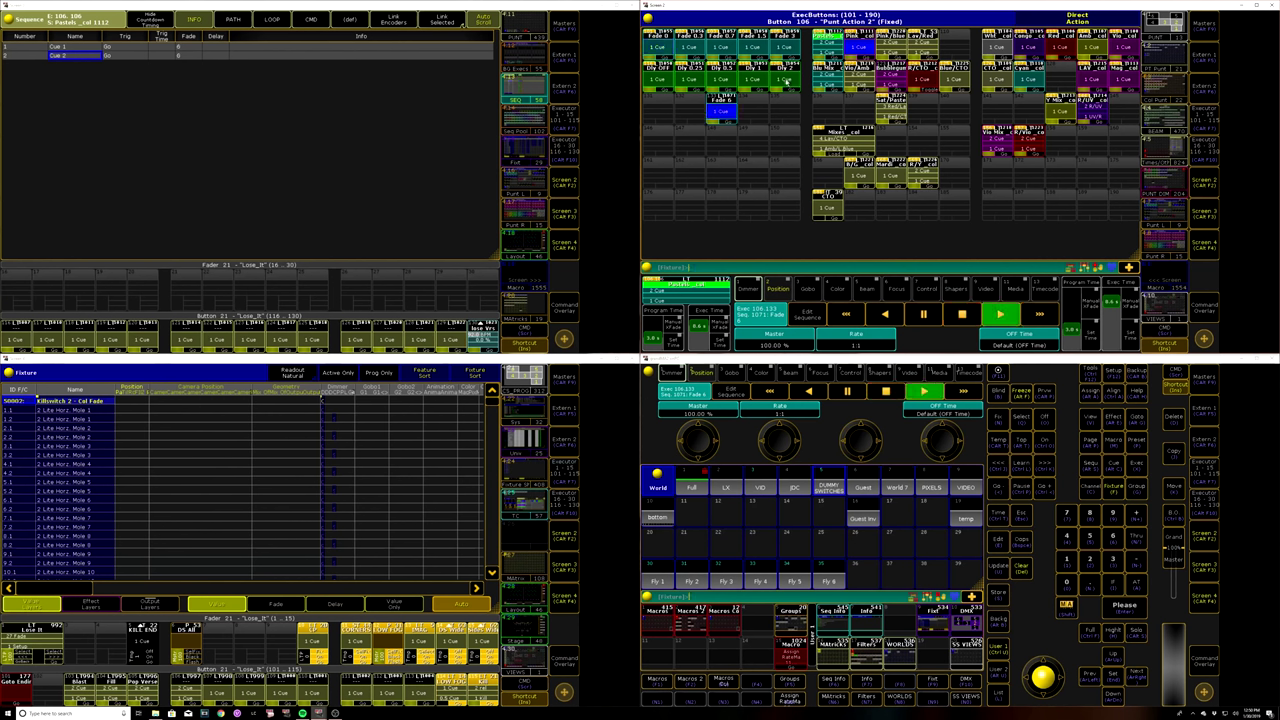
click(782, 46)
click(754, 48)
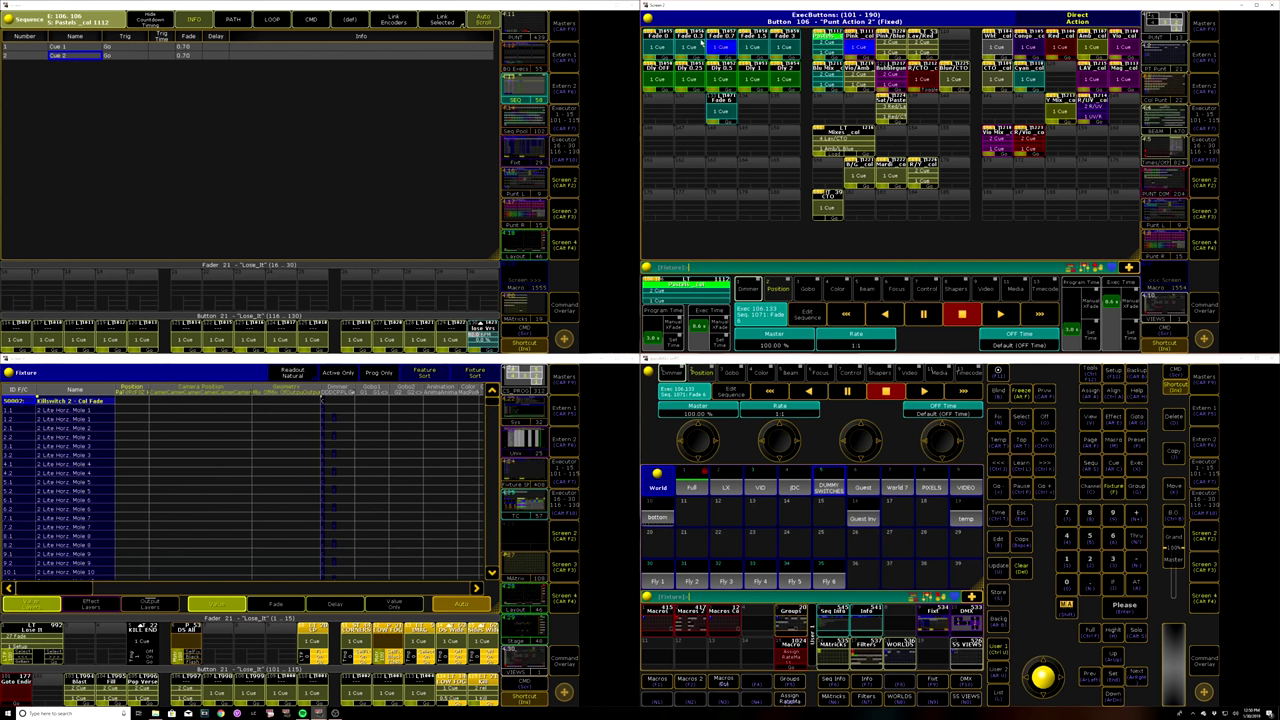
click(660, 48)
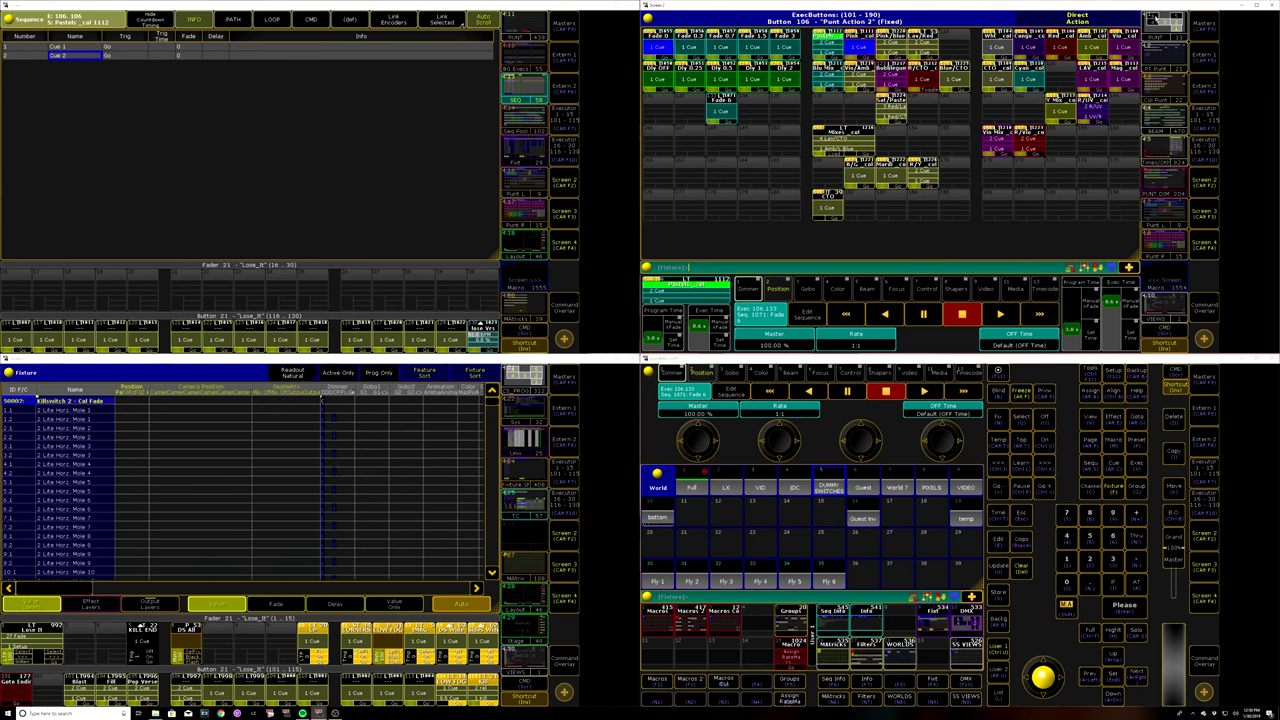
Step: Show the Punt executor pages and the world pool, and call the DUMMY SWITCHES world
click(573, 70)
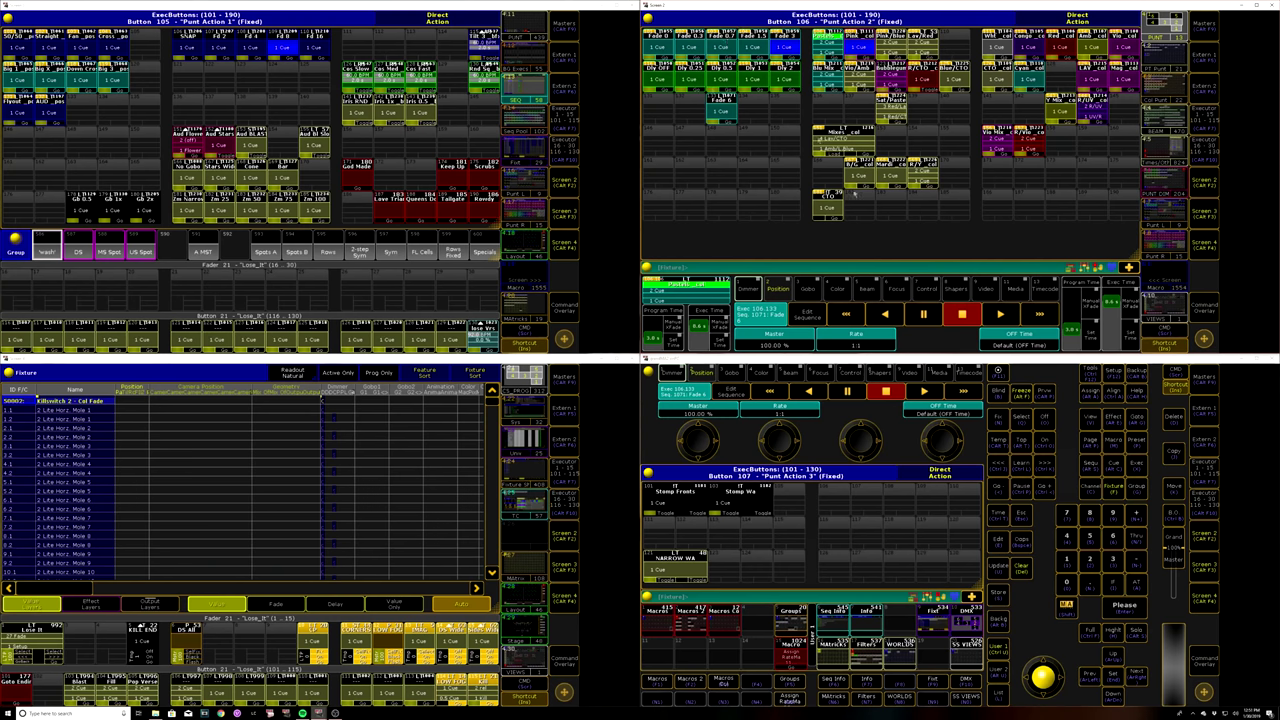
click(890, 648)
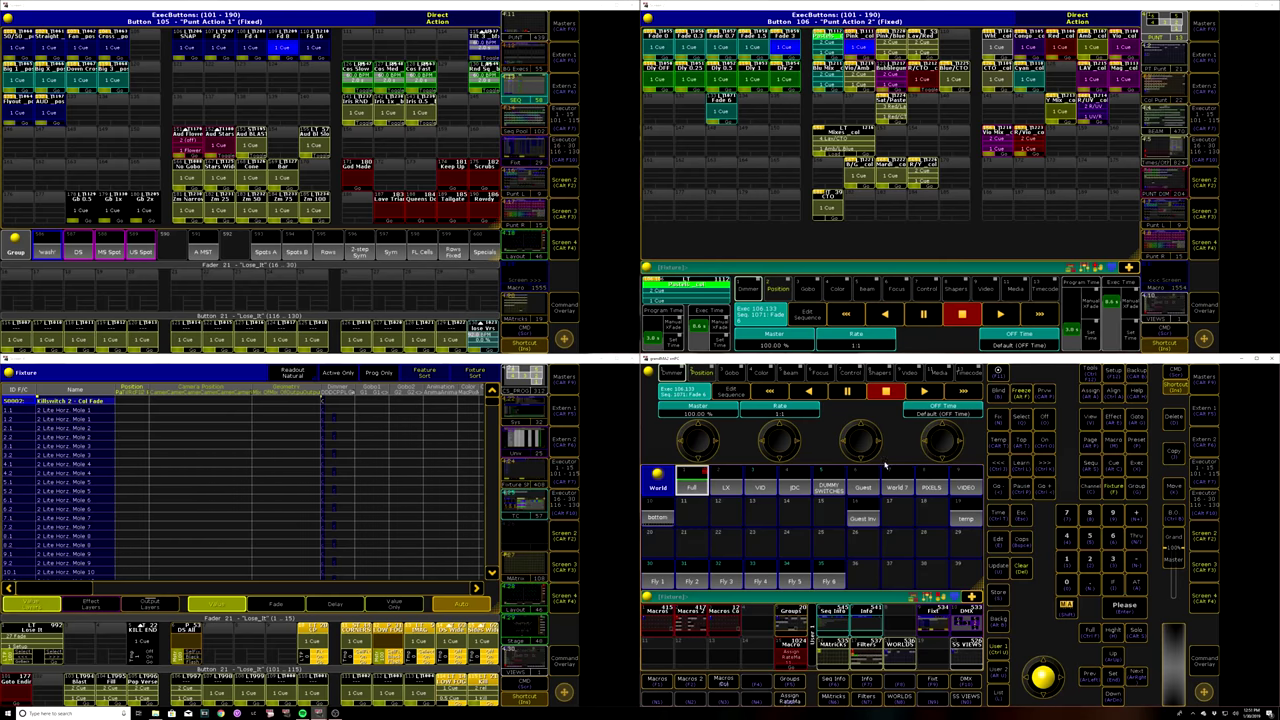
key(q)
click(822, 484)
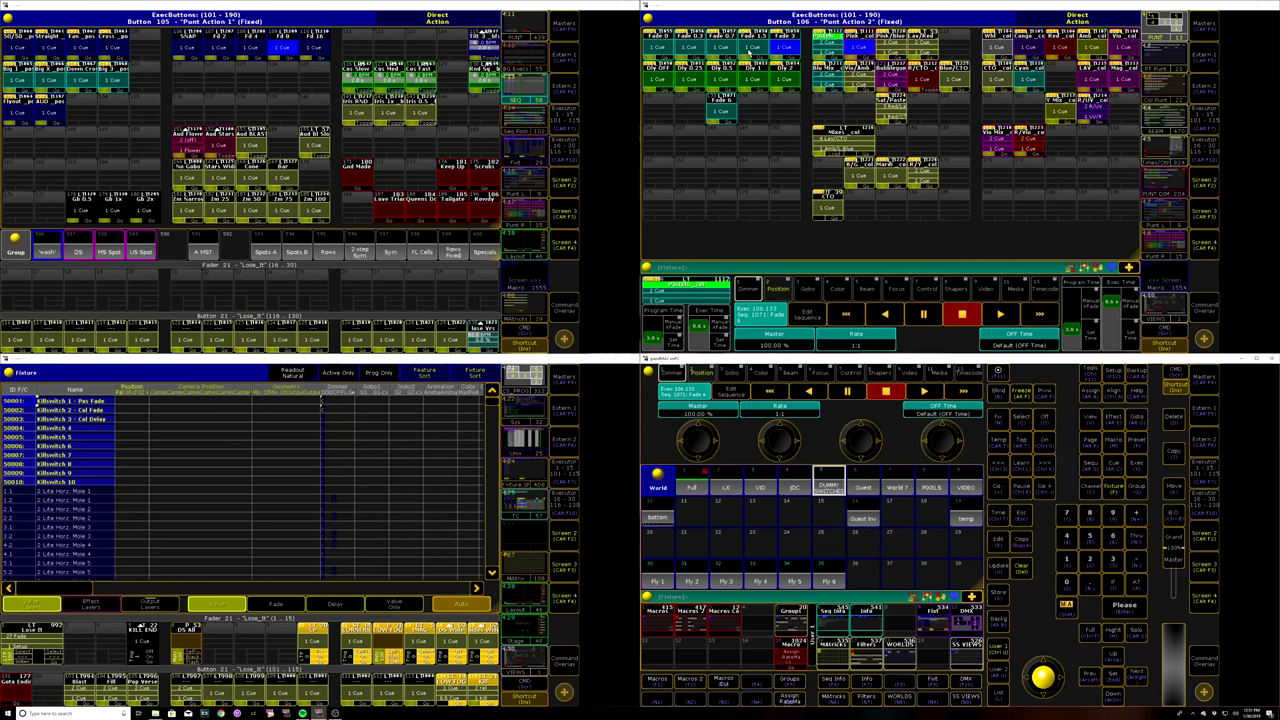
Step: Examine the patch column of the Dummy Fixtures layer in the live patch, and close the setup
key(F12)
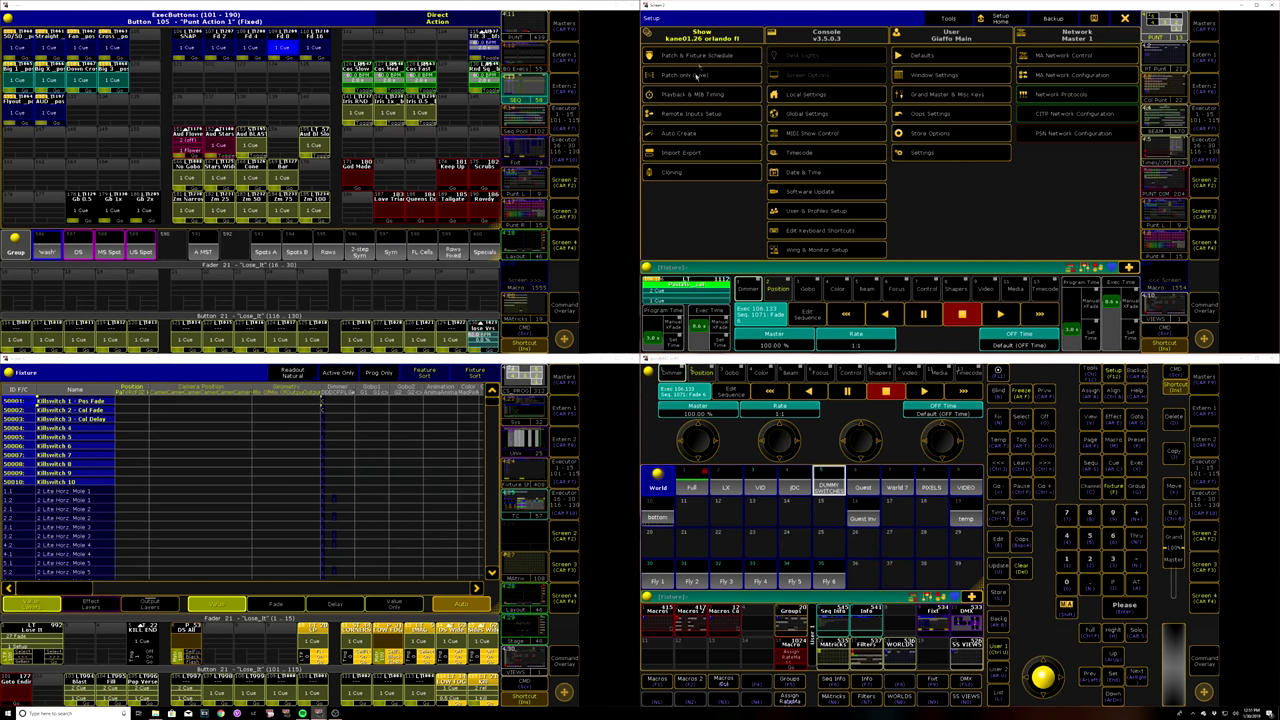
click(697, 76)
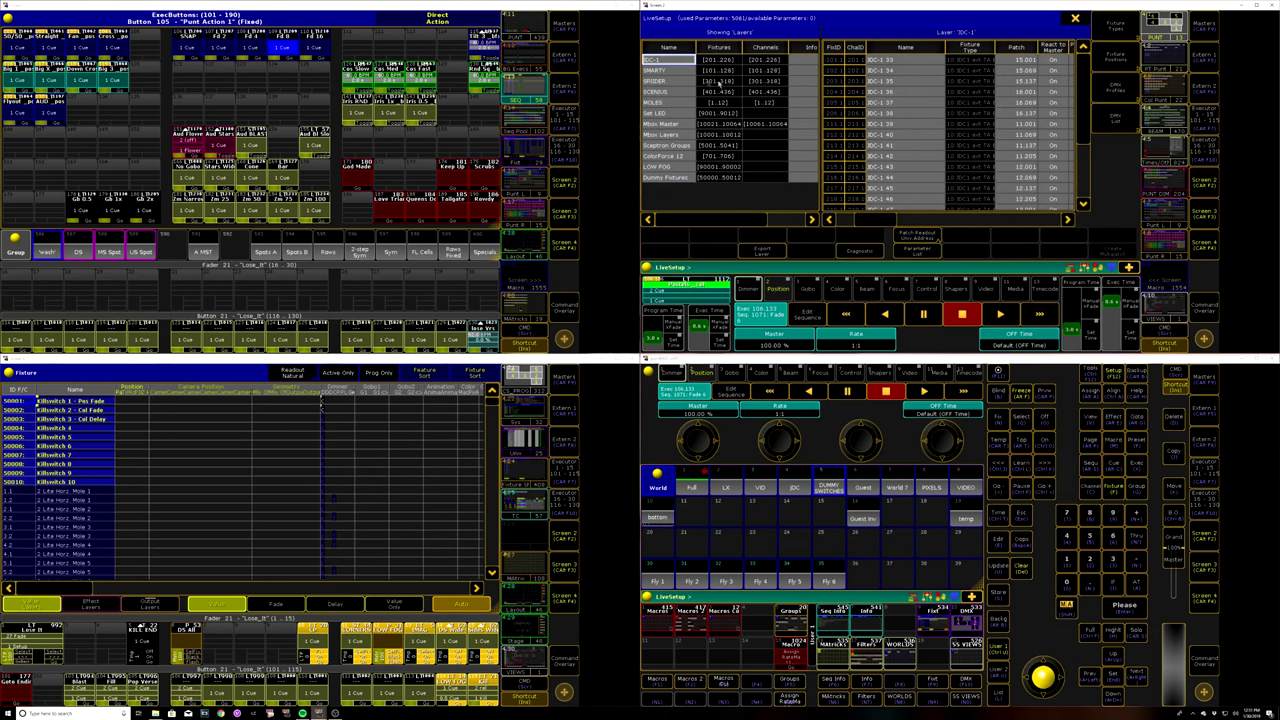
click(666, 177)
drag(1014, 73, 1022, 167)
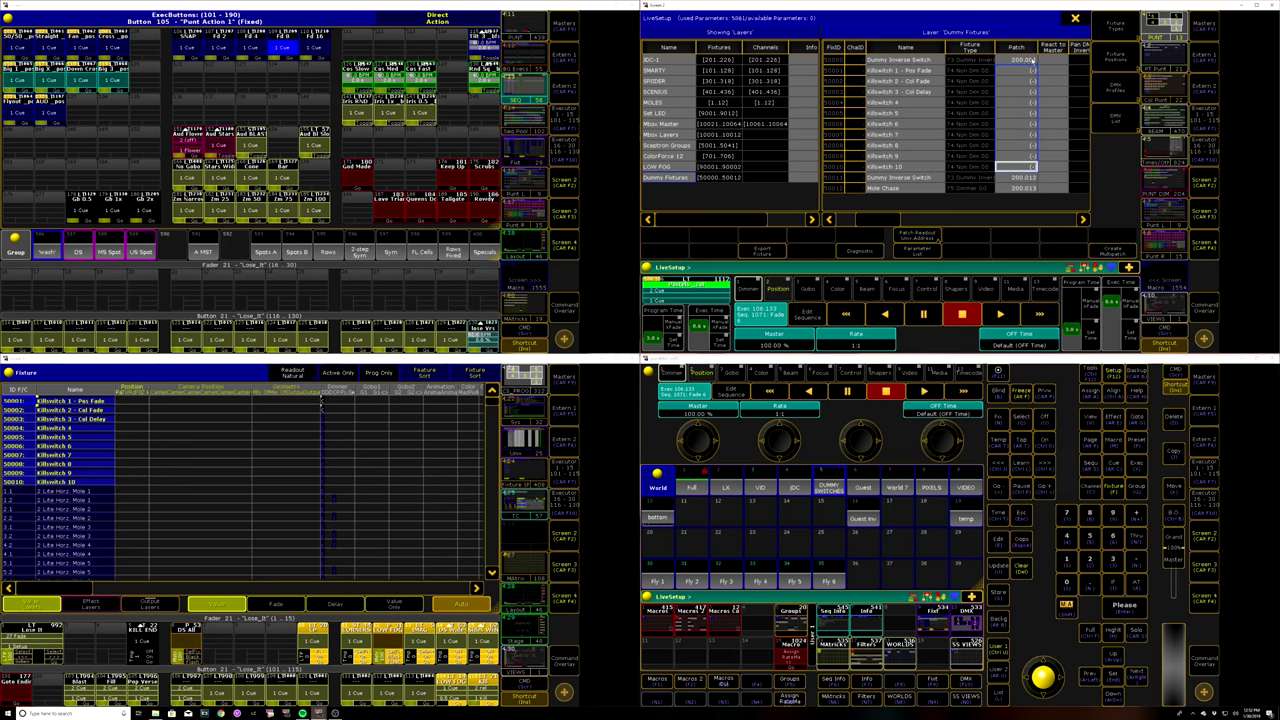
click(1079, 22)
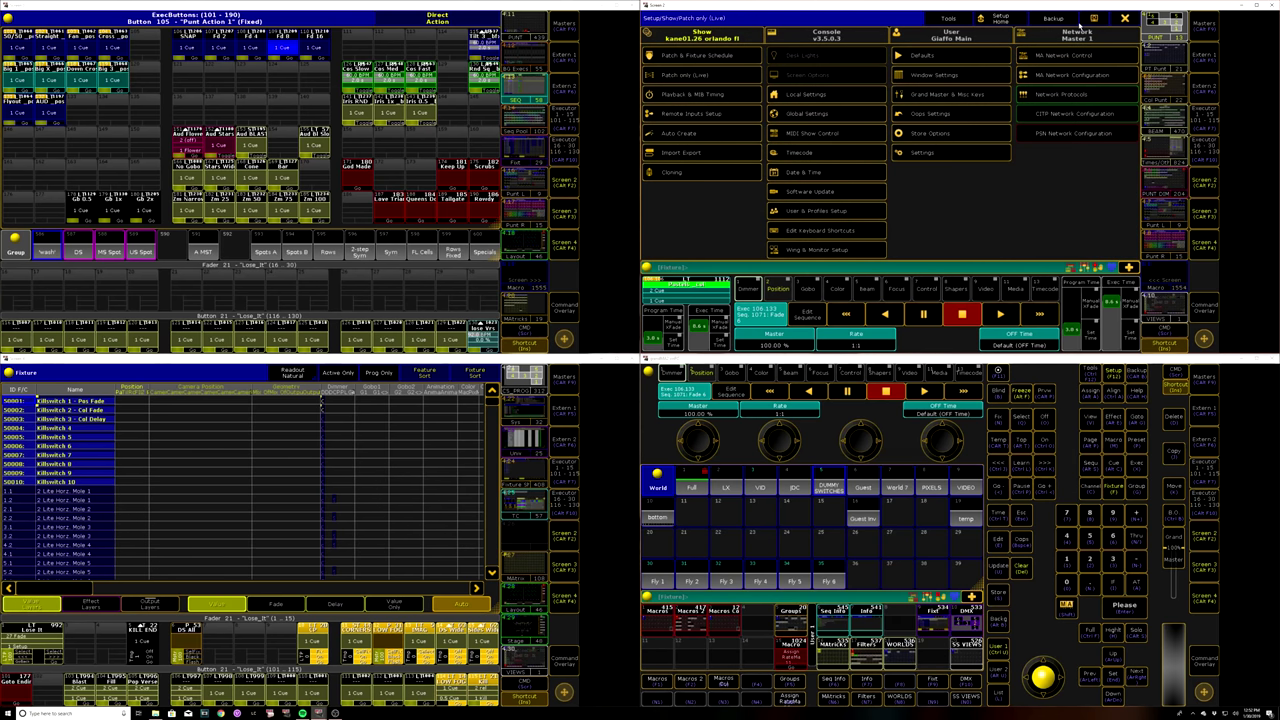
click(1124, 17)
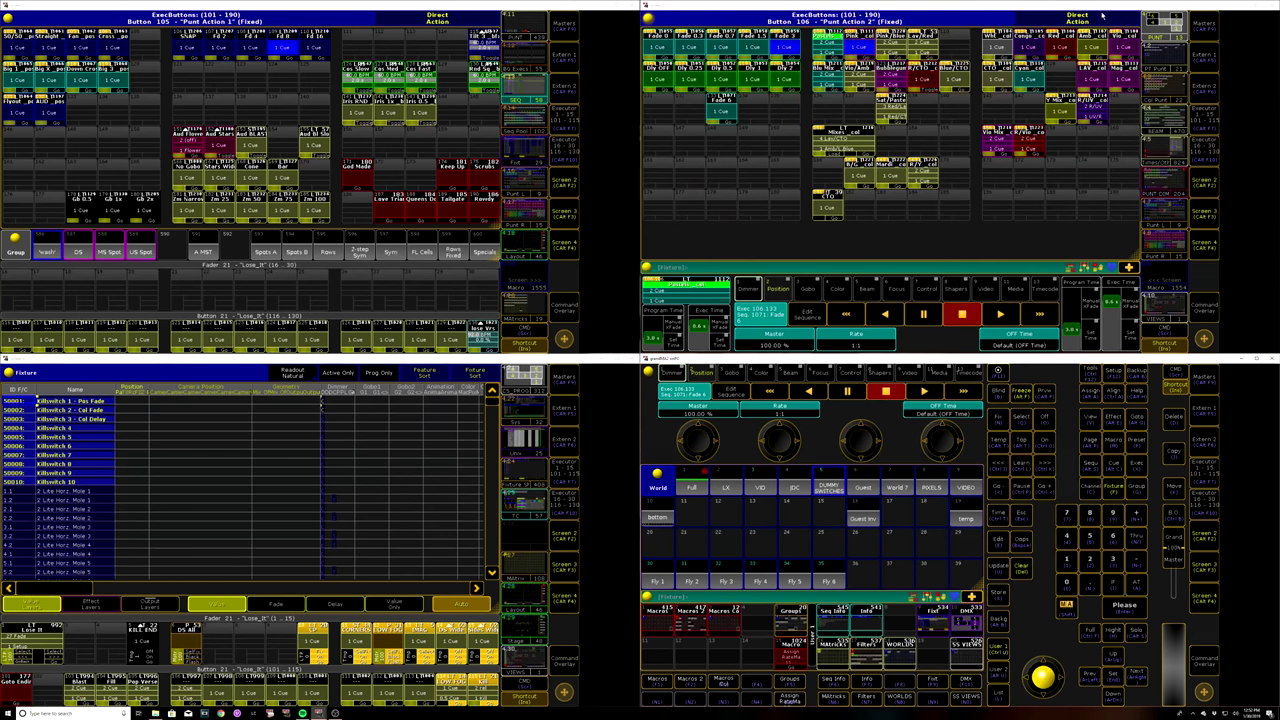